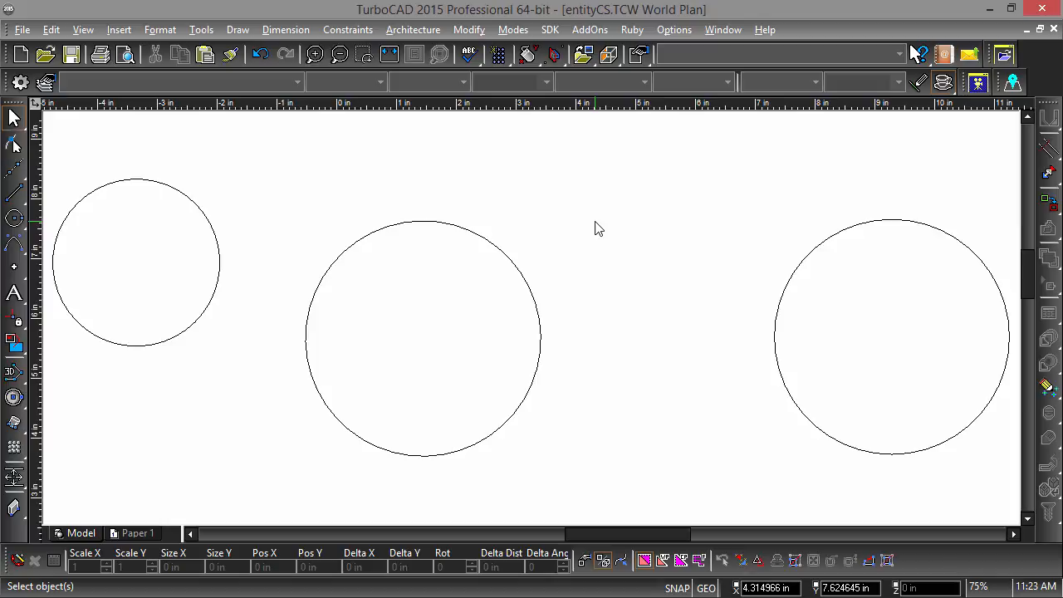
Step: Check the circles' flatness in the Left view, return to the World Plan view and display the grid
key(alt+Left)
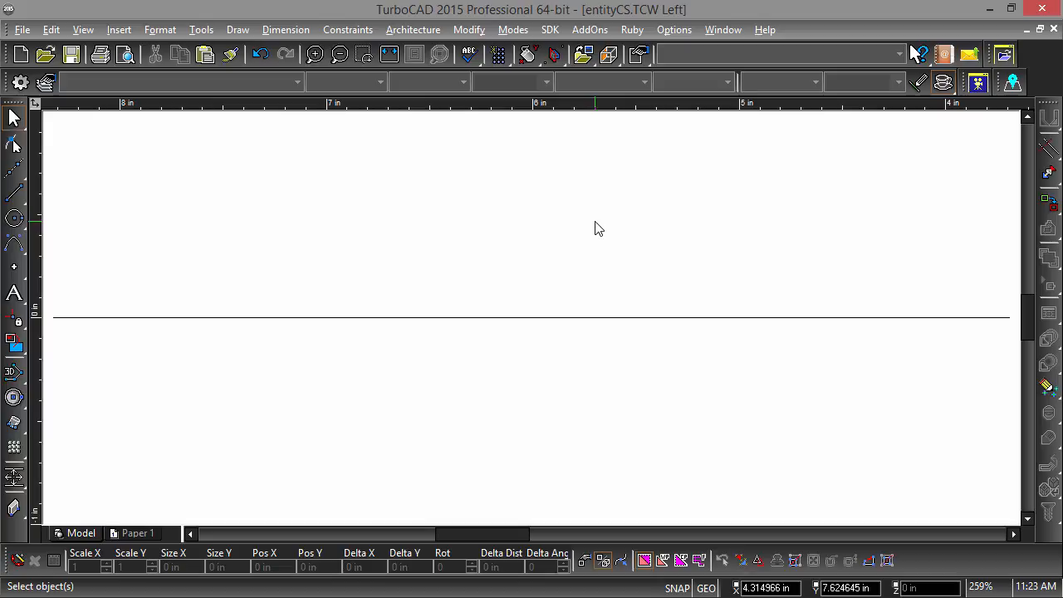
key(ctrl+5)
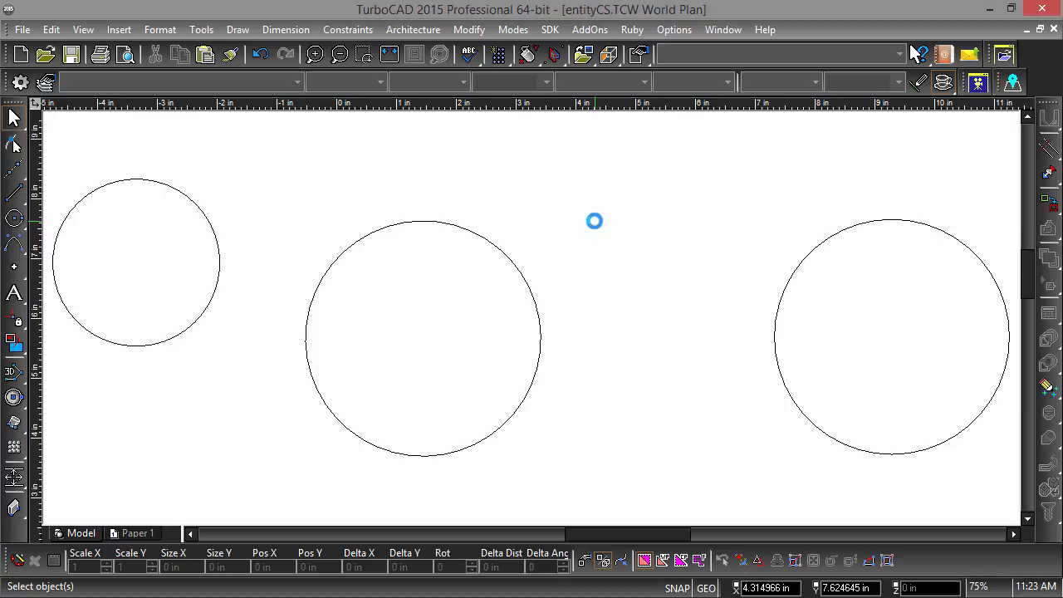
click(501, 55)
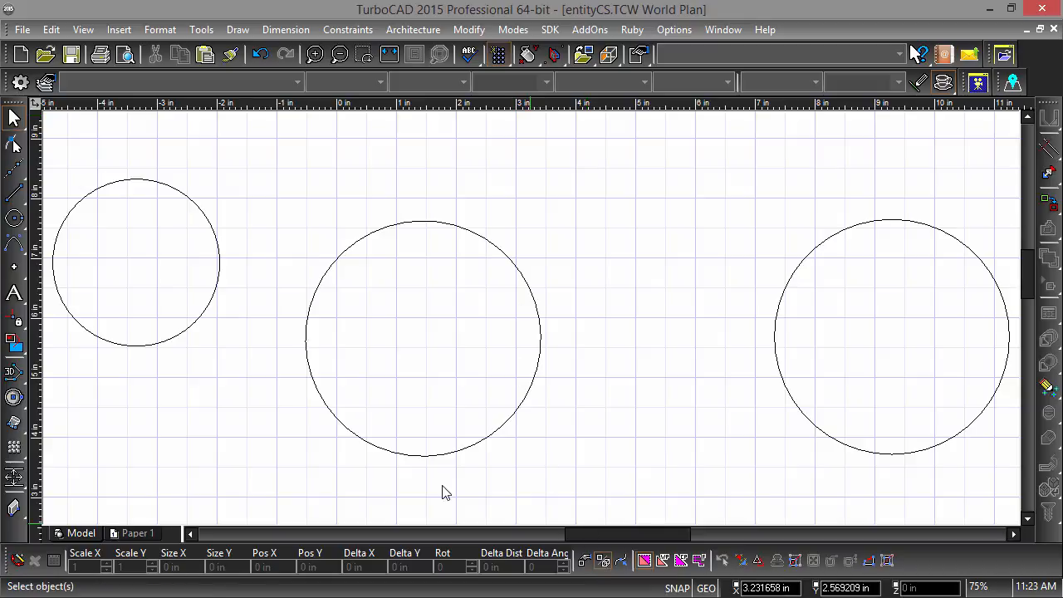
Step: Select each of the three circles in turn, accepting the workplane change, to compare their workplane orientations
click(206, 312)
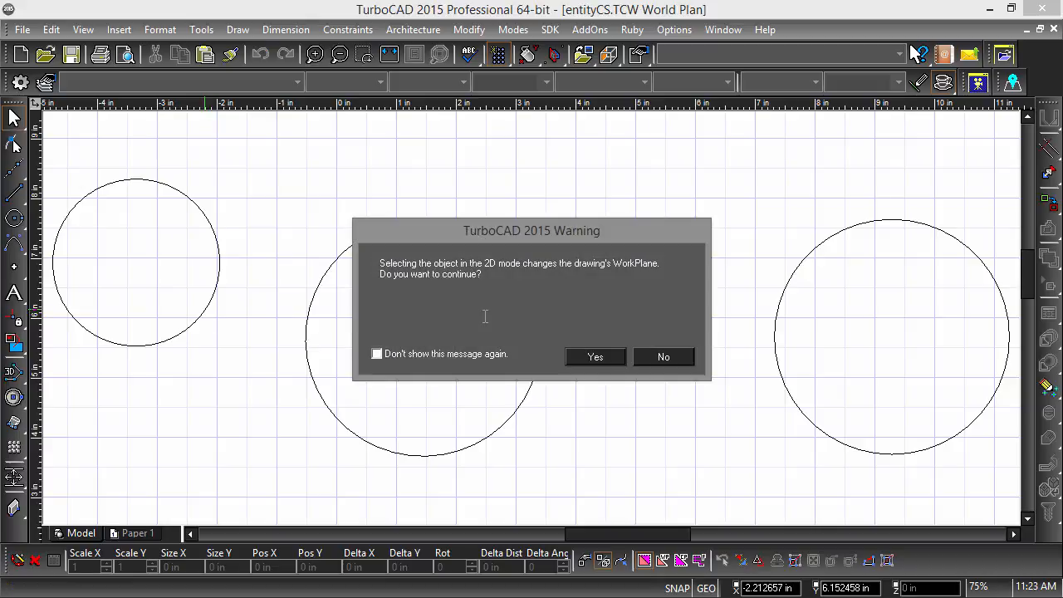
click(591, 357)
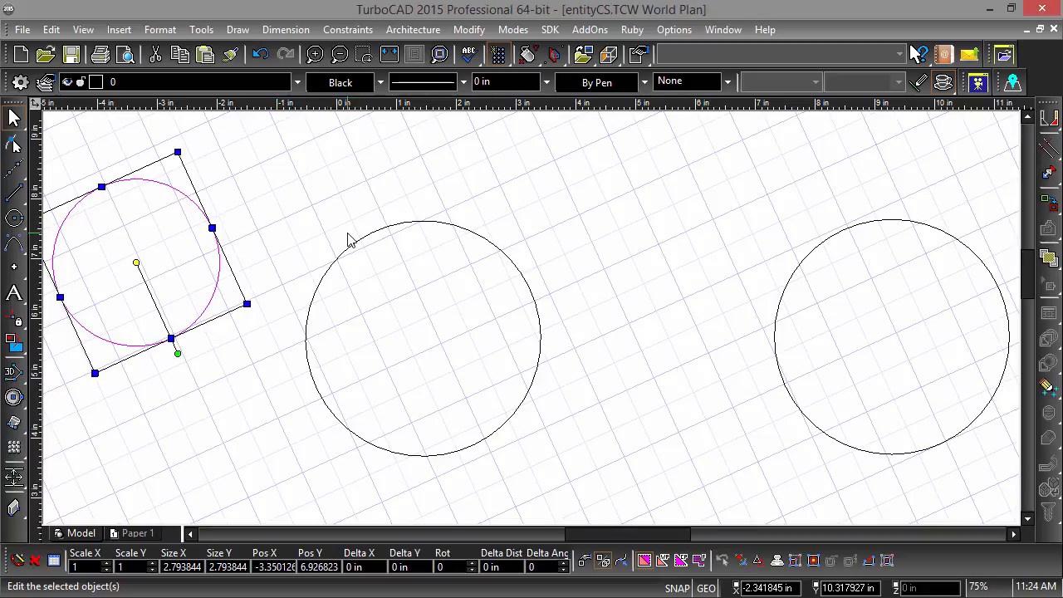
click(409, 225)
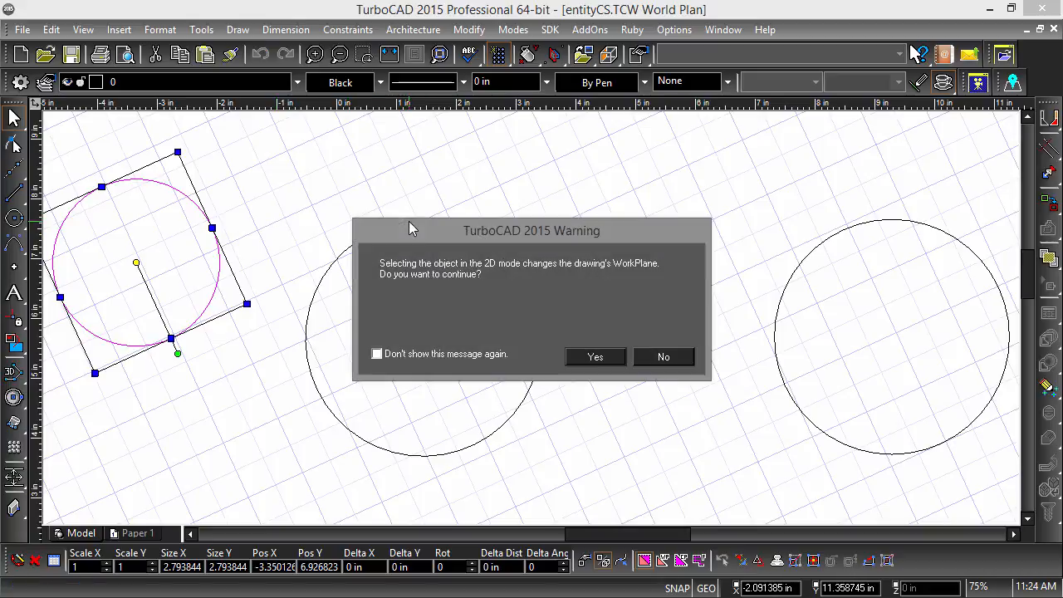
click(610, 362)
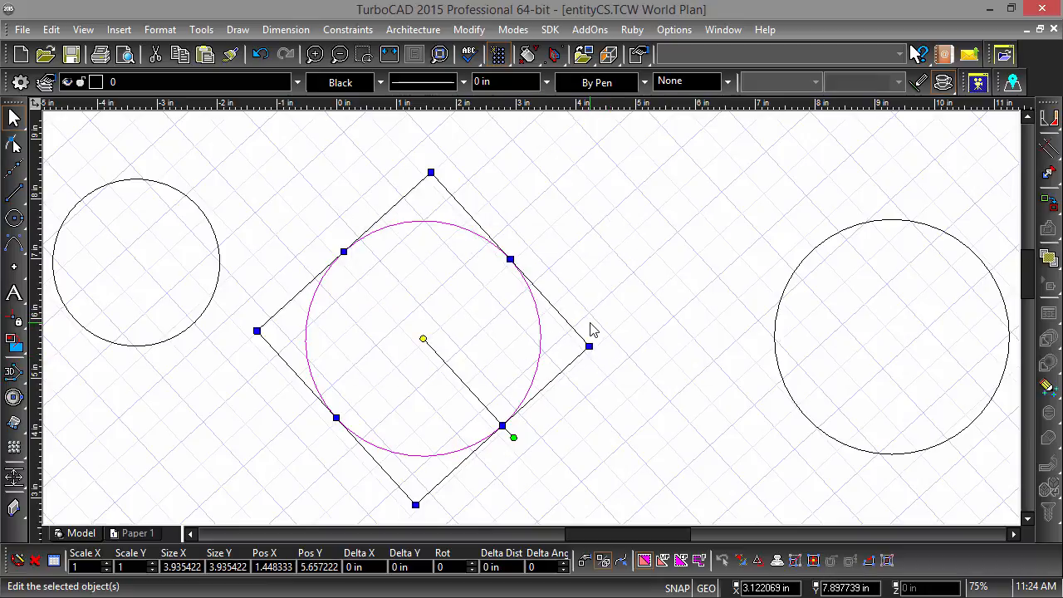
click(802, 262)
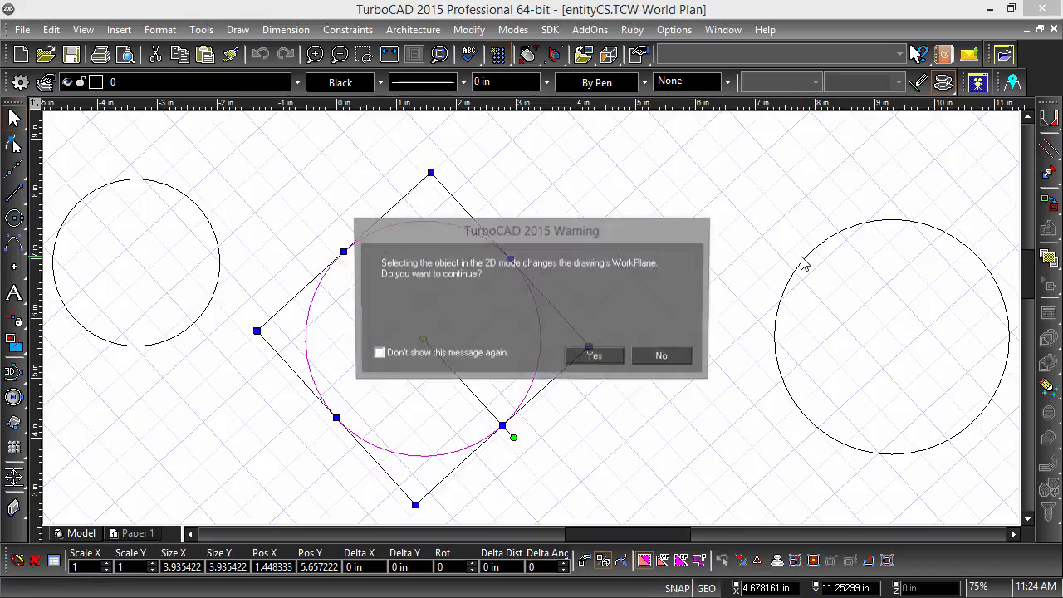
click(598, 363)
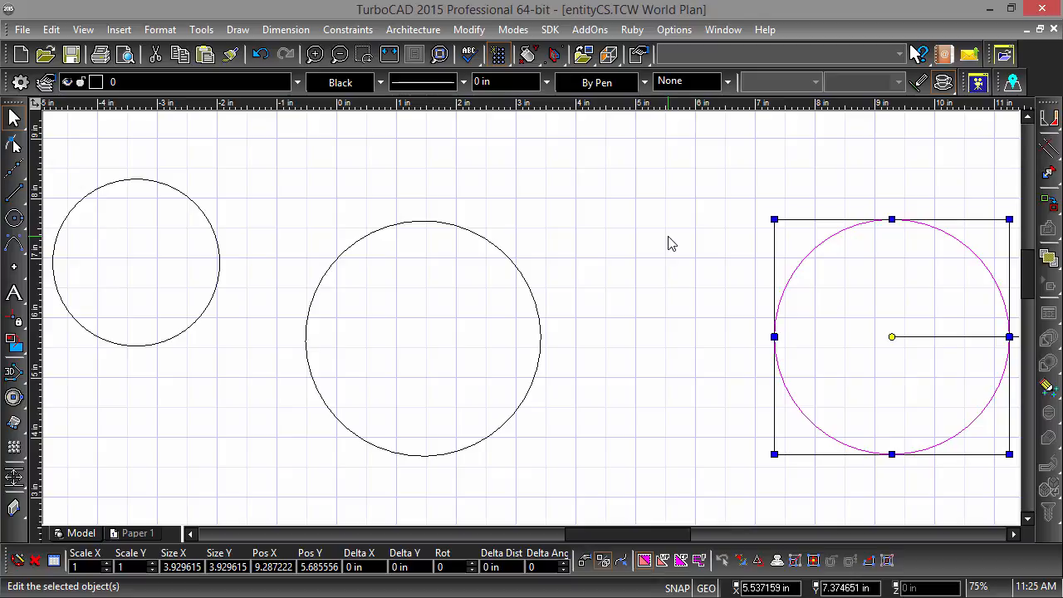
Step: Draw a circle about 2.69 in in diameter between the two large circles, centred near X 4.98, Y 6.62 in
click(14, 218)
click(634, 281)
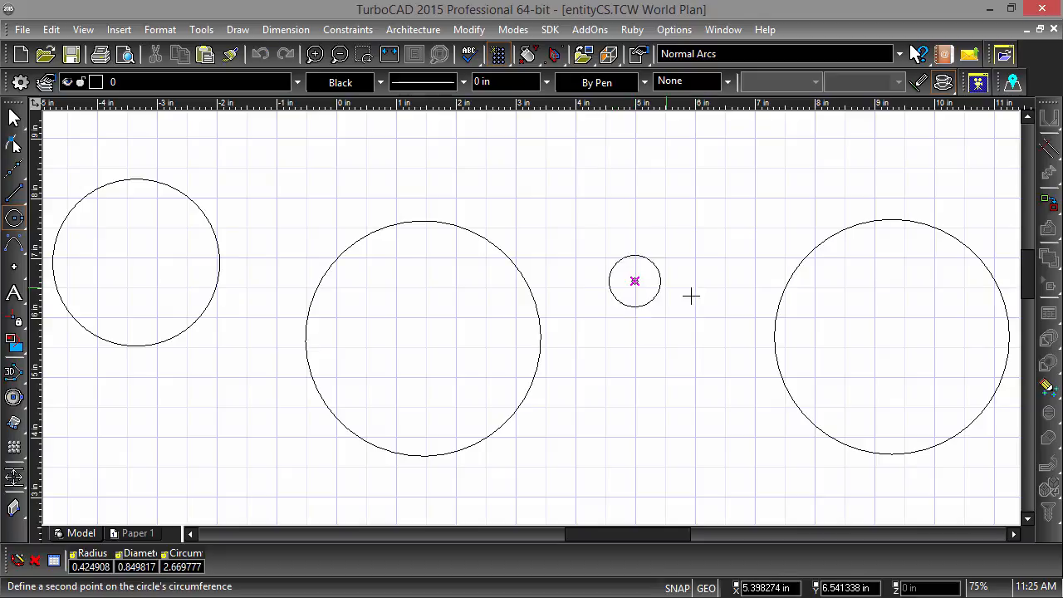
click(710, 306)
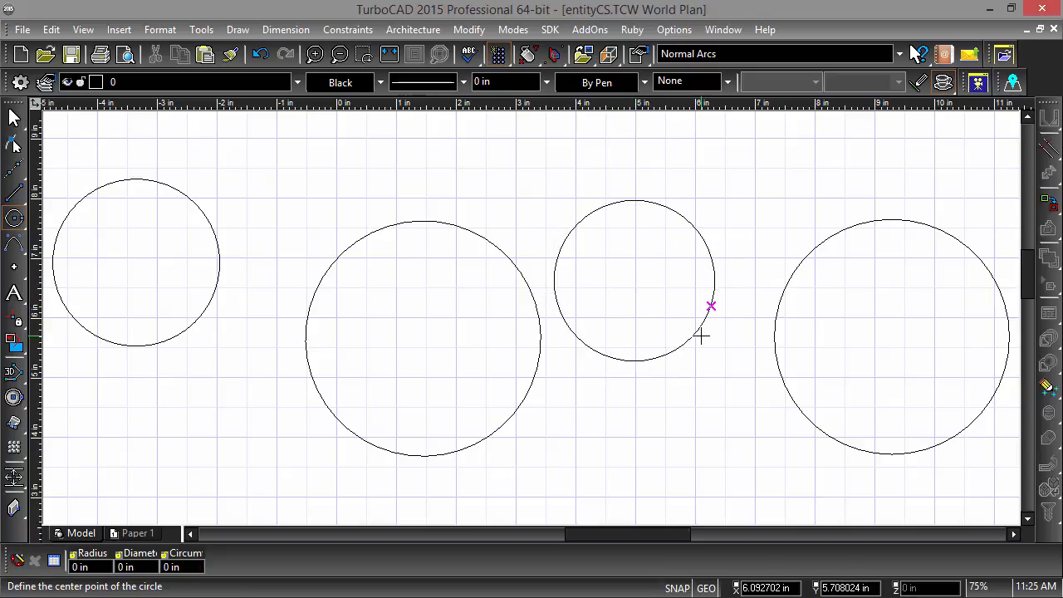
key(Escape)
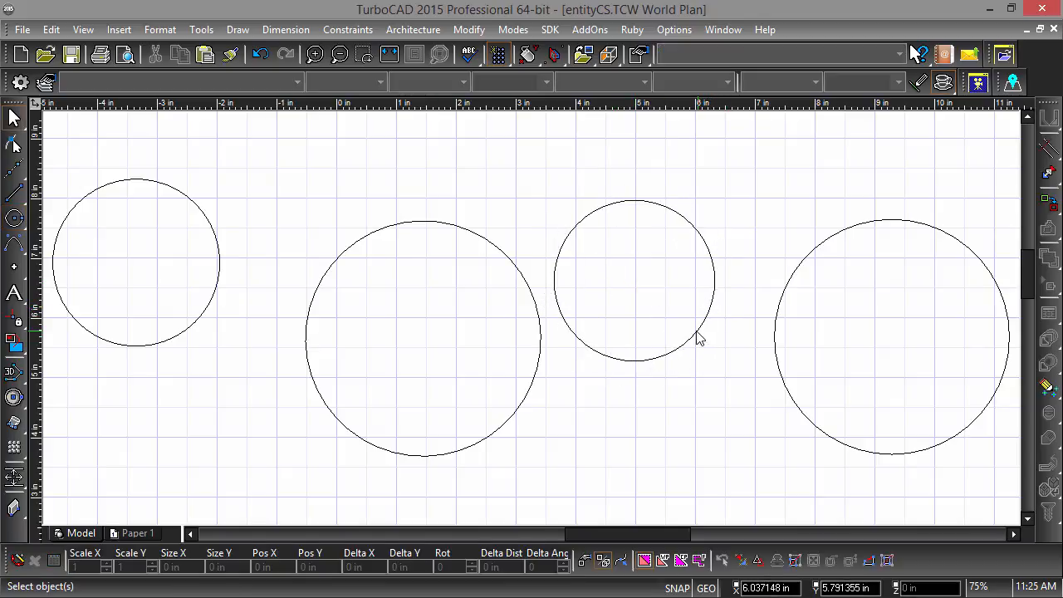
Step: Switch the selector to 3D mode and rotate the new circle about Z to 298.61°, accepting the change to its workplane
click(604, 561)
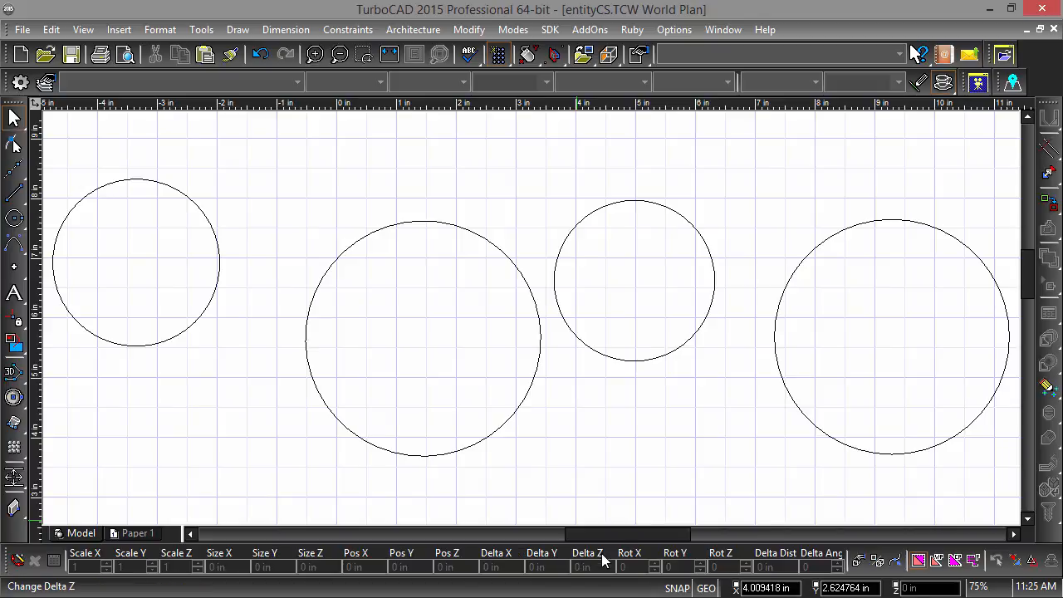
click(706, 330)
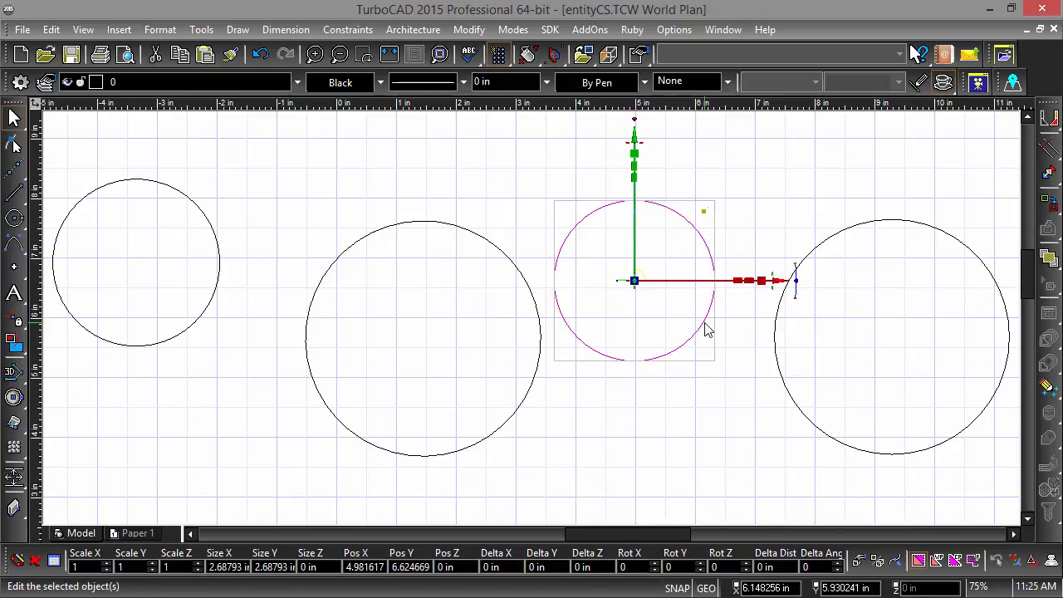
click(797, 287)
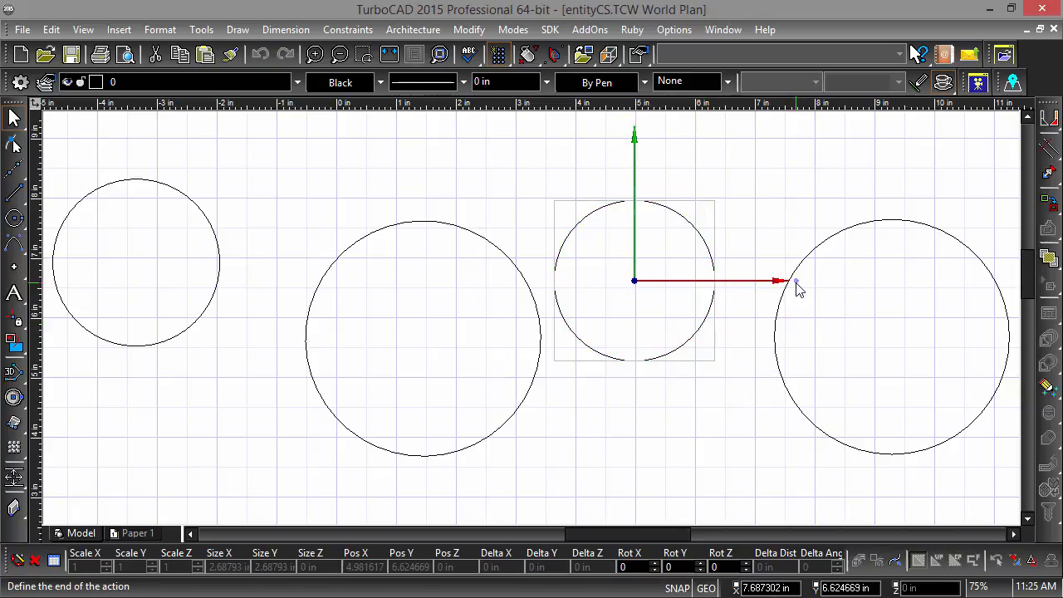
click(712, 427)
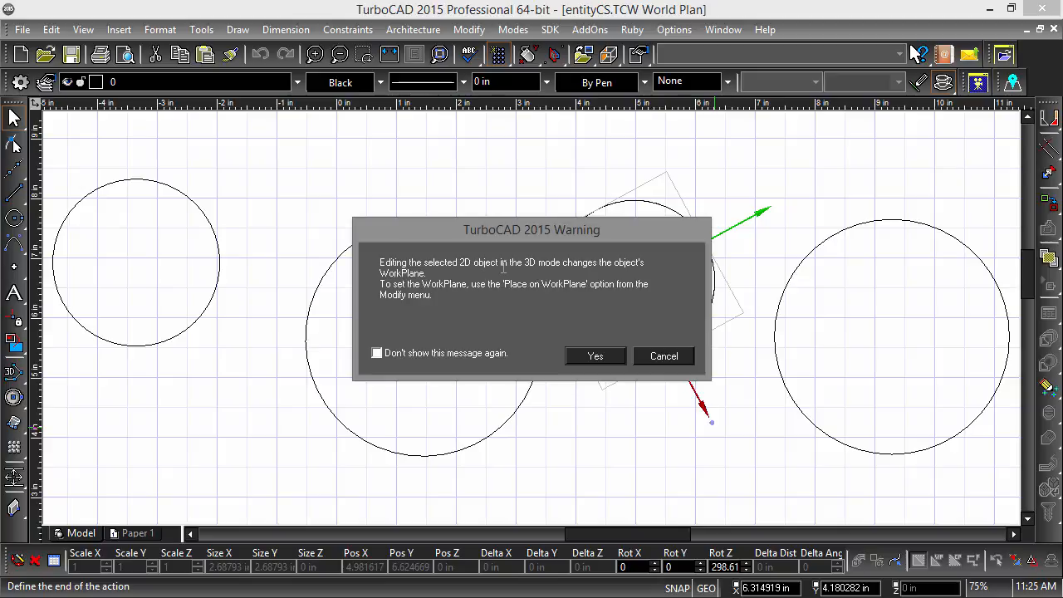
click(594, 357)
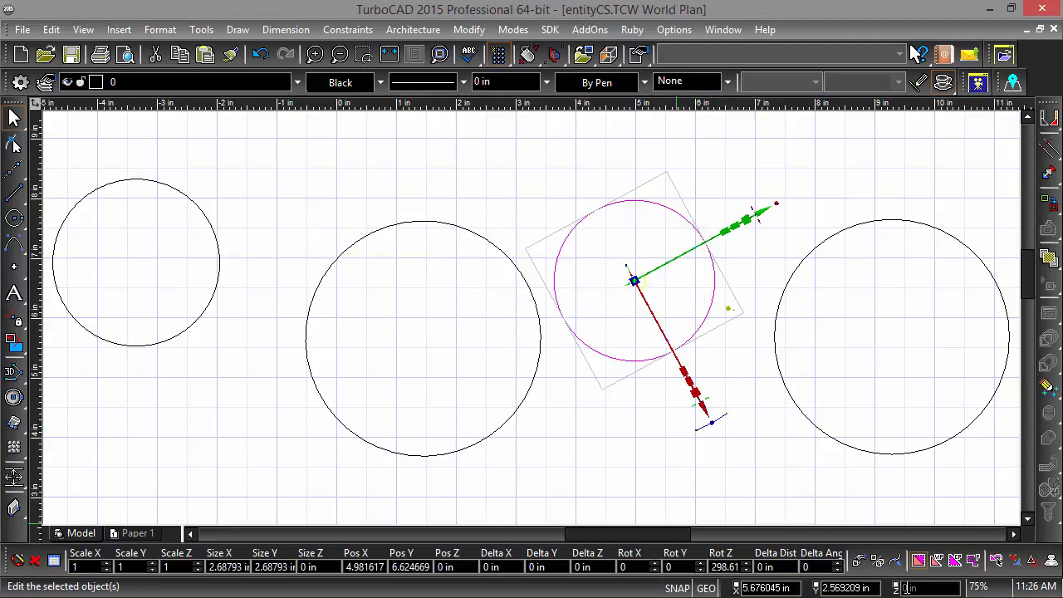
click(788, 470)
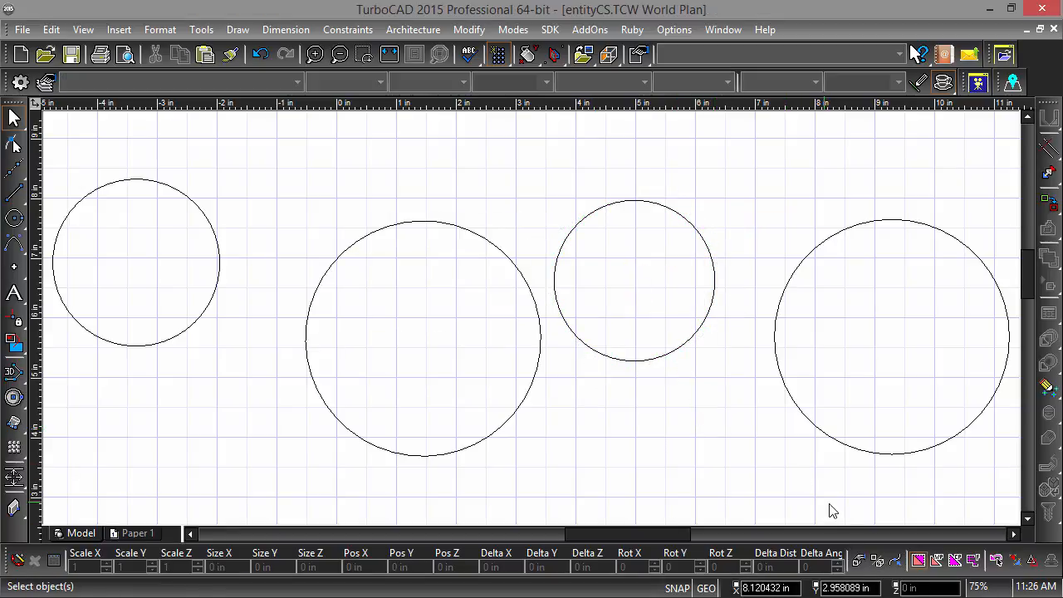
Step: Return the selector to 2D mode and select the rotated circle and the rightmost circle in turn to compare their workplanes
click(878, 561)
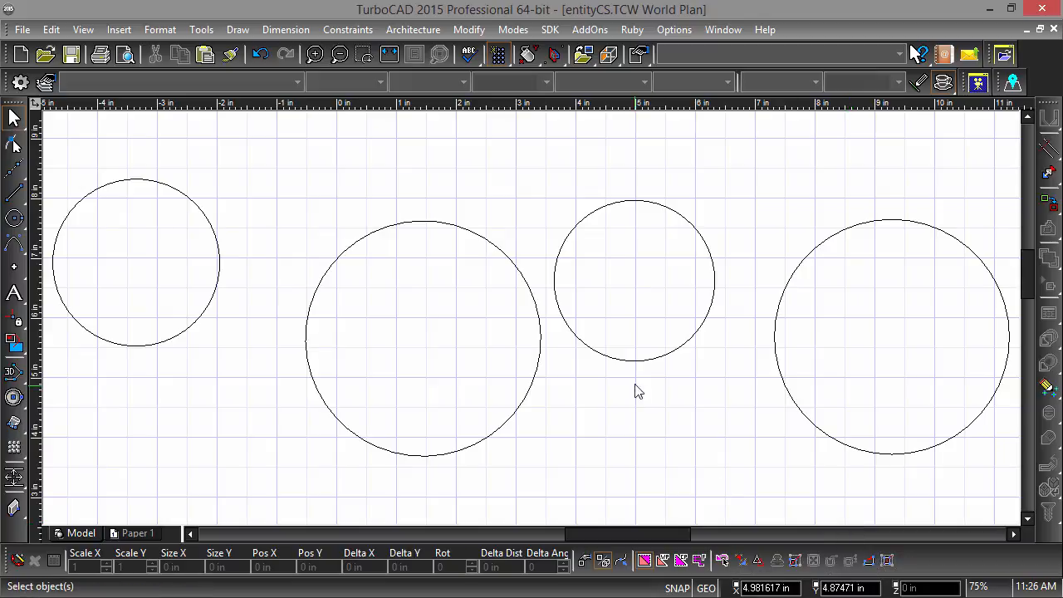
click(682, 347)
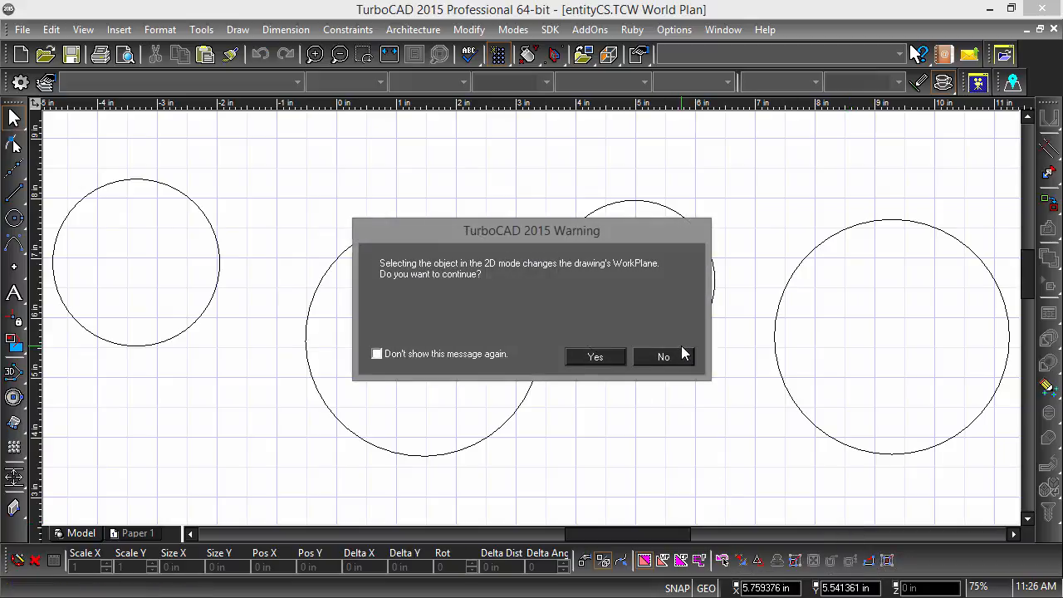
click(596, 357)
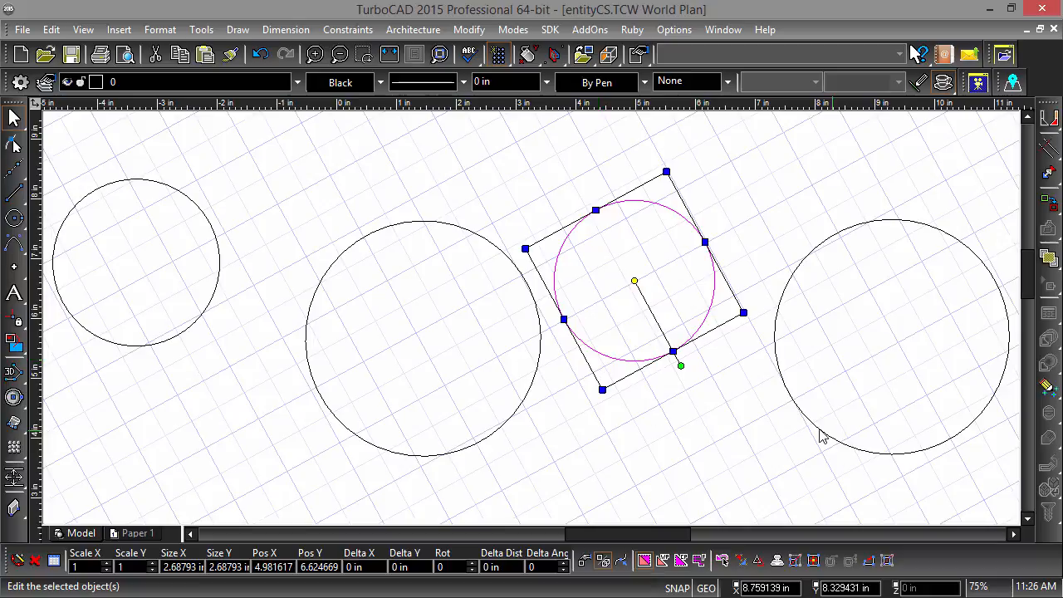
click(822, 434)
click(599, 356)
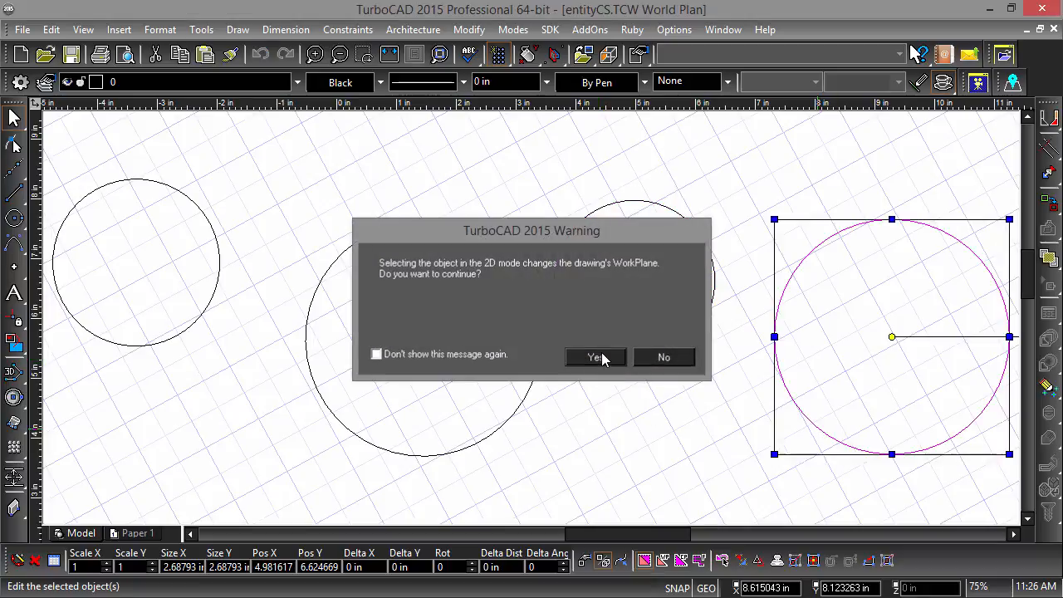
click(666, 451)
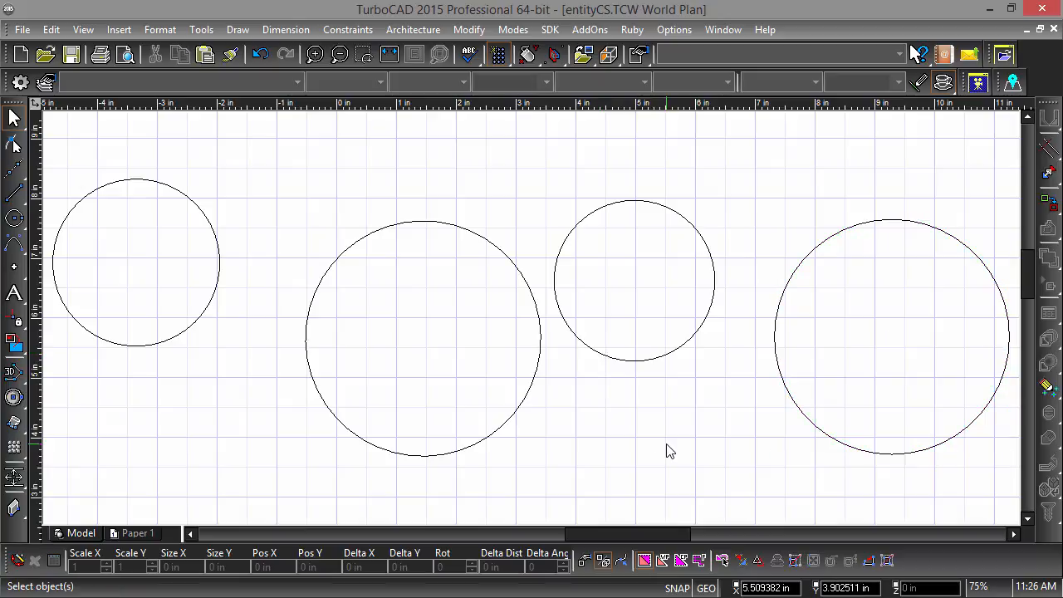
Step: In 3D selector mode, select all the circles and apply Place on WorkPlane to them
click(602, 562)
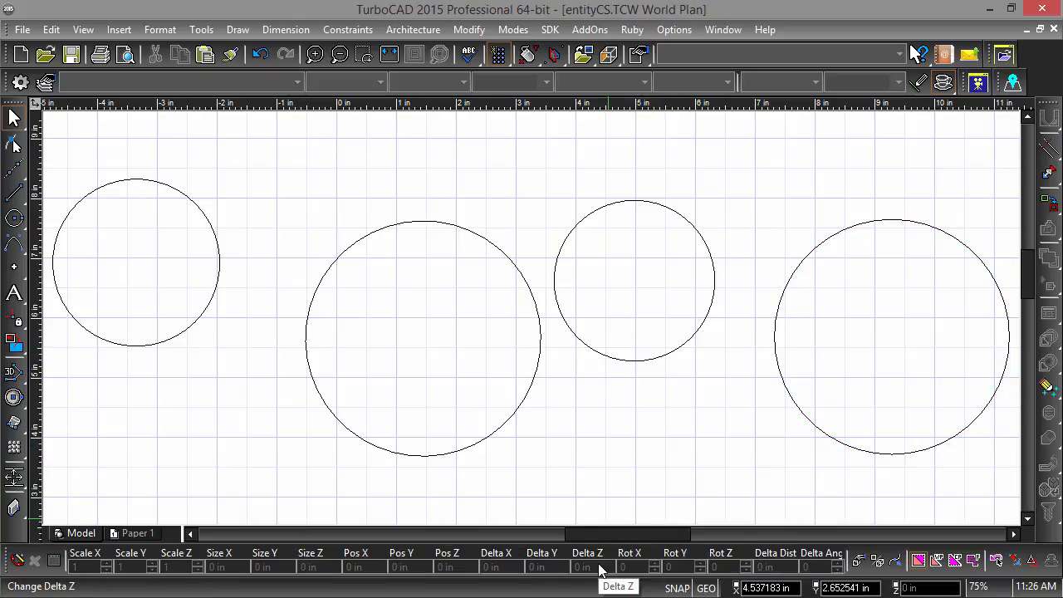
key(ctrl+a)
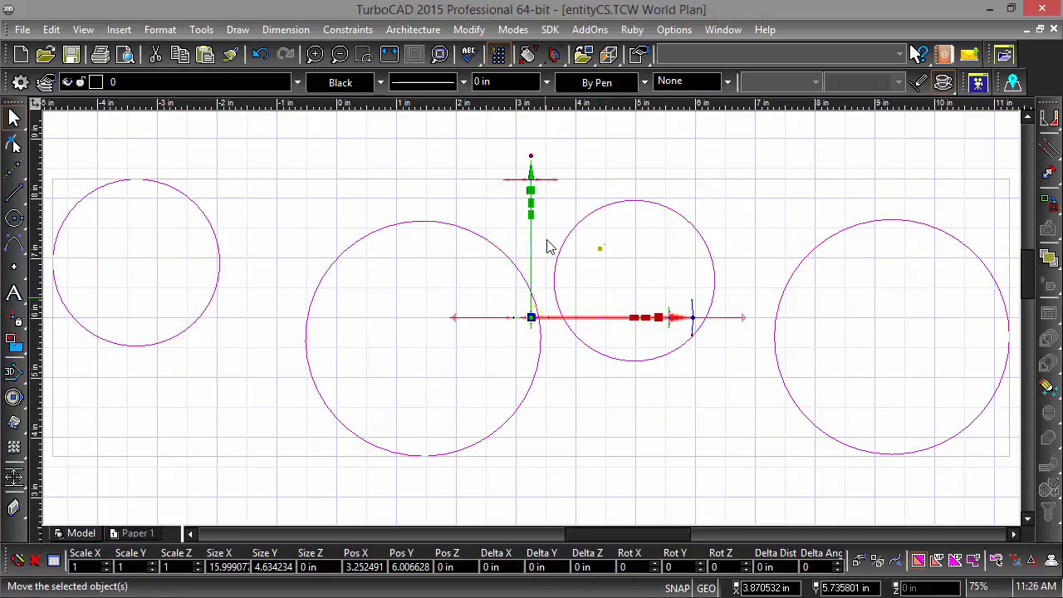
click(468, 29)
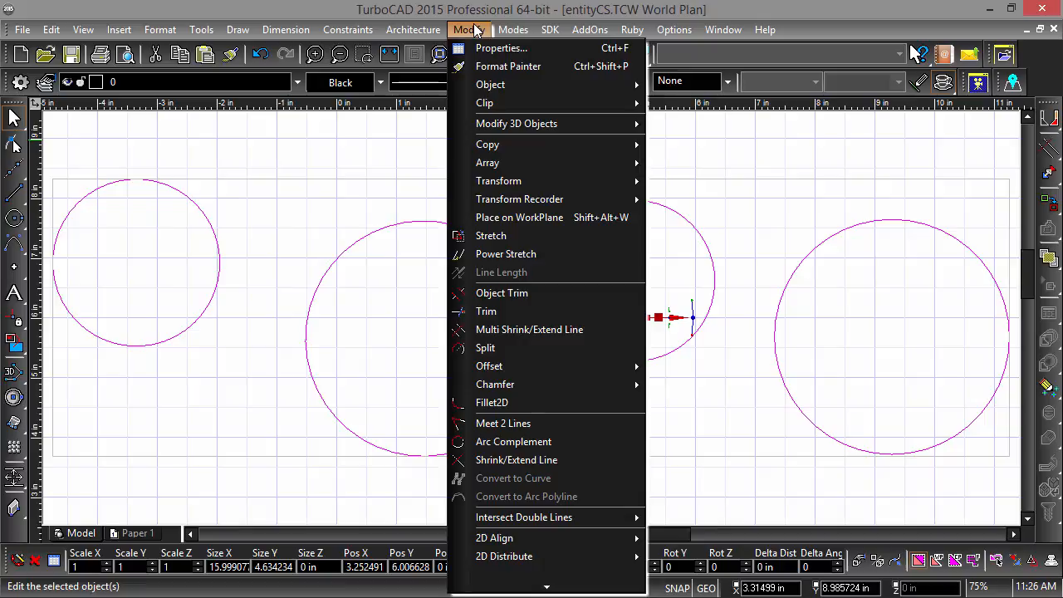
click(514, 218)
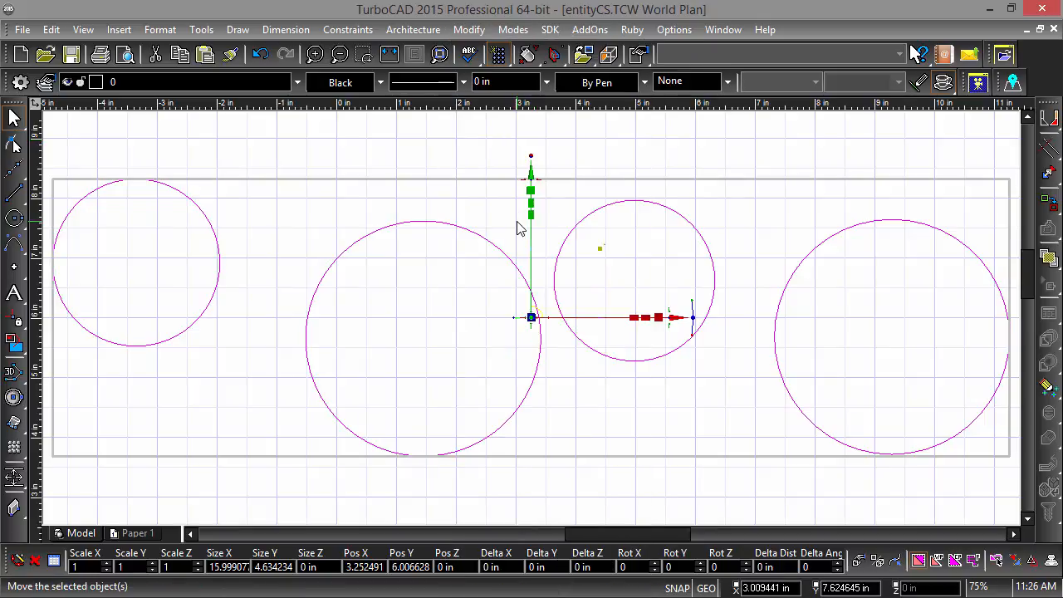
click(683, 155)
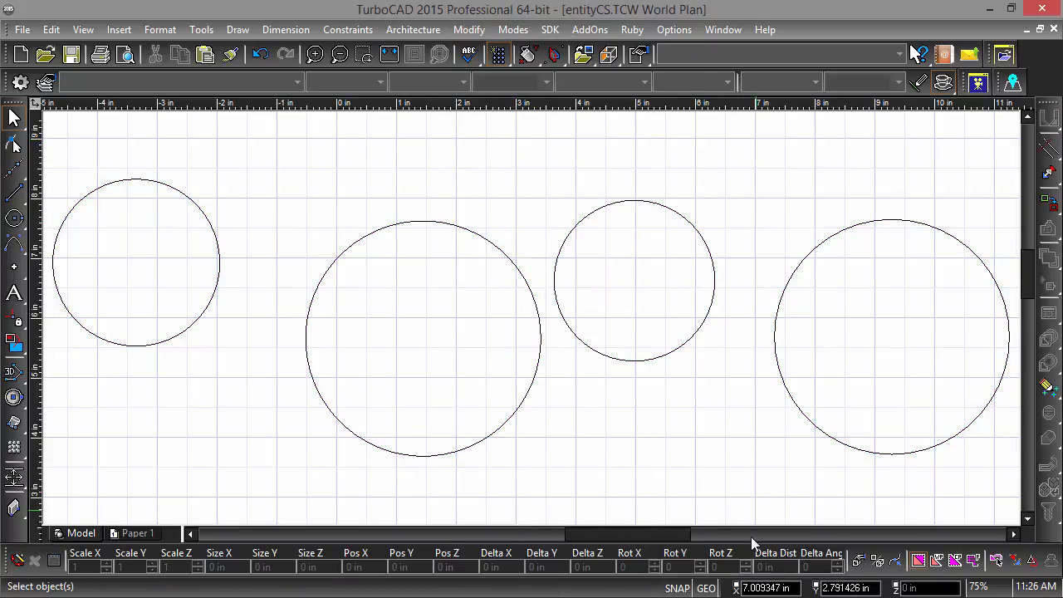
Step: Return the selector to 2D mode and select the smaller middle, larger middle and leftmost circles in turn to check their orientation
click(876, 560)
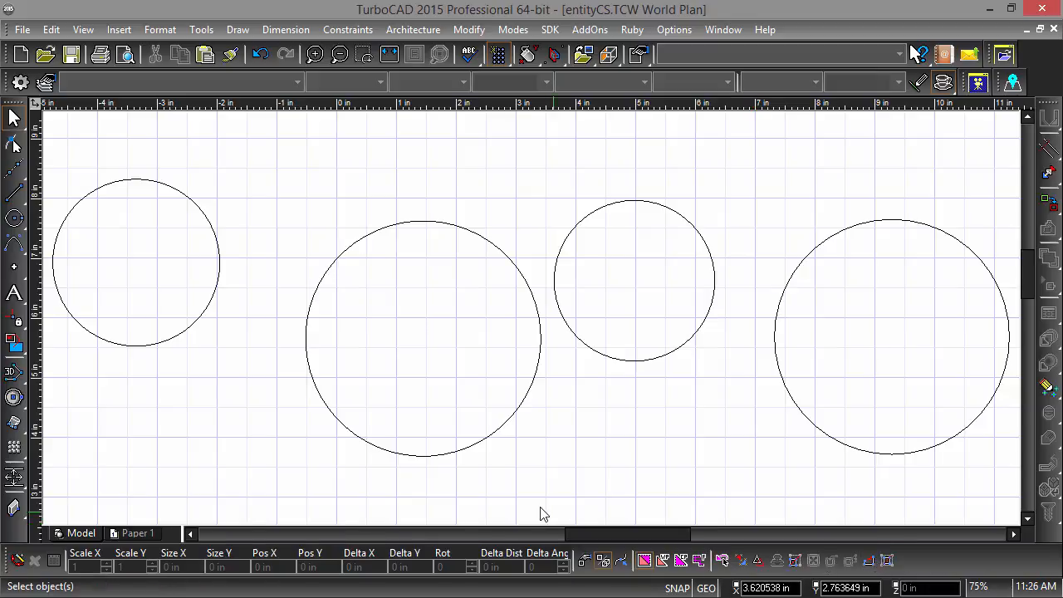
click(650, 363)
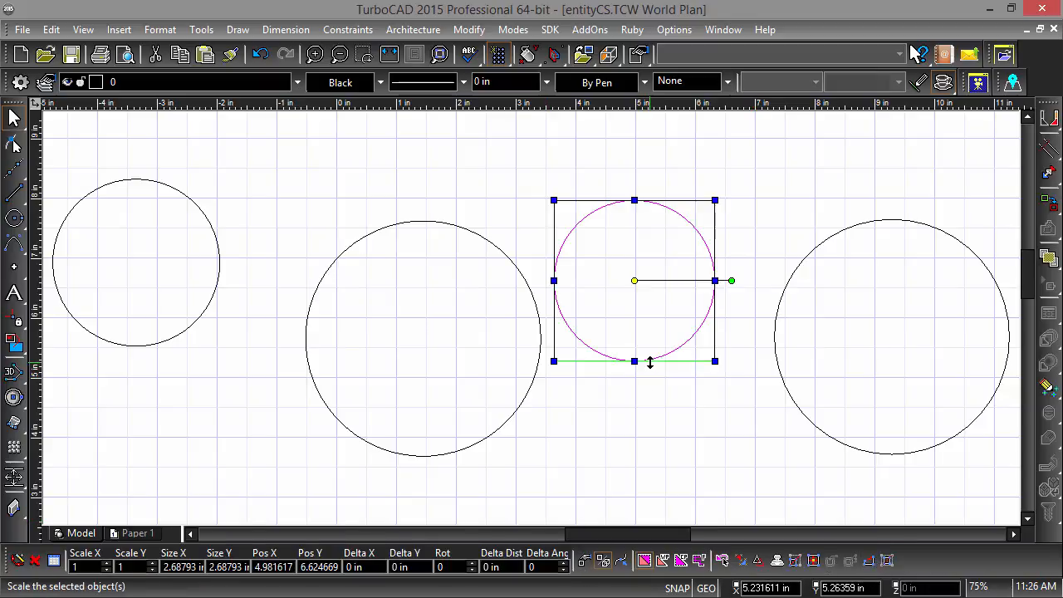
click(500, 426)
click(212, 304)
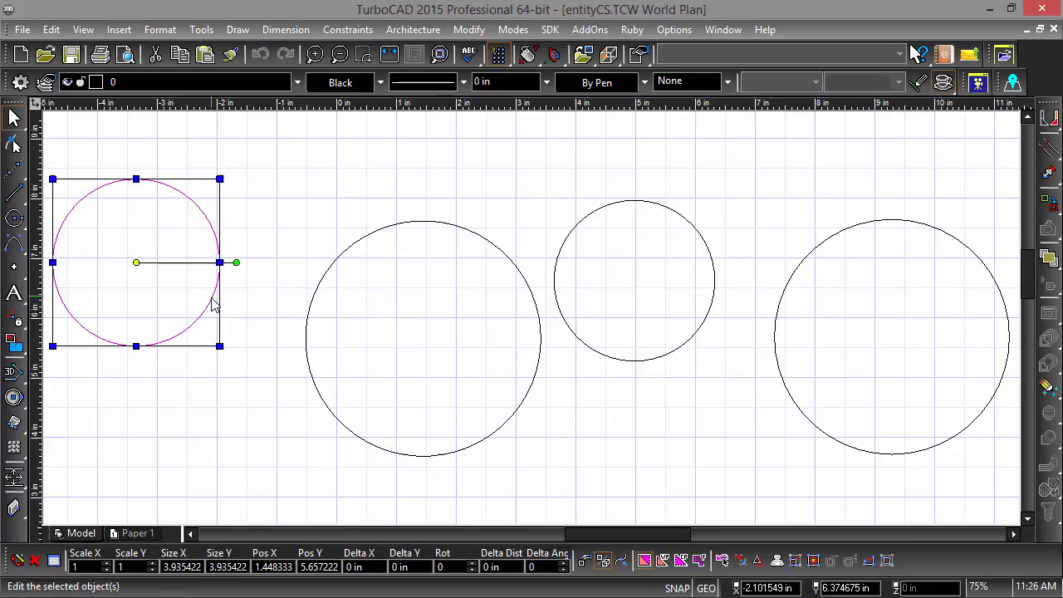
Step: Move the smaller middle circle down to about X 4.90, Y 4.68 in, and move the rightmost circle up and to the left
click(665, 360)
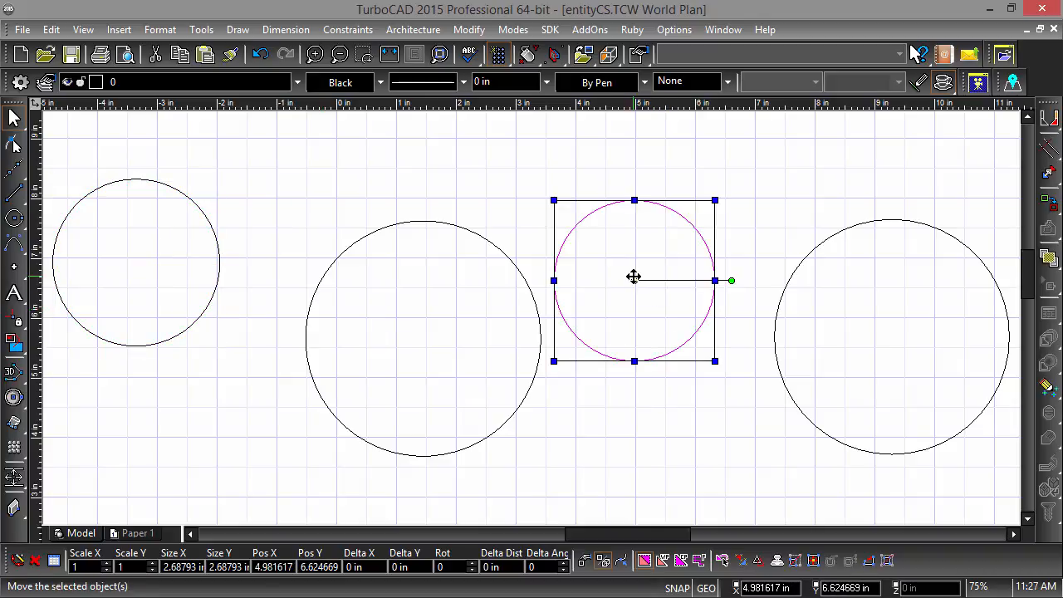
drag(633, 277, 629, 396)
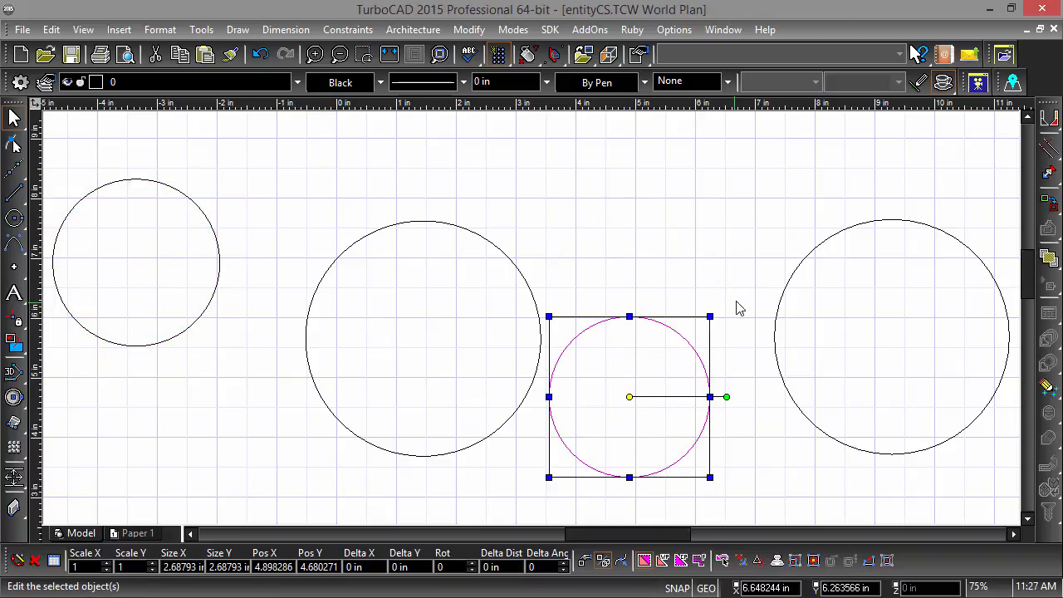
click(783, 296)
drag(894, 336, 778, 242)
click(800, 334)
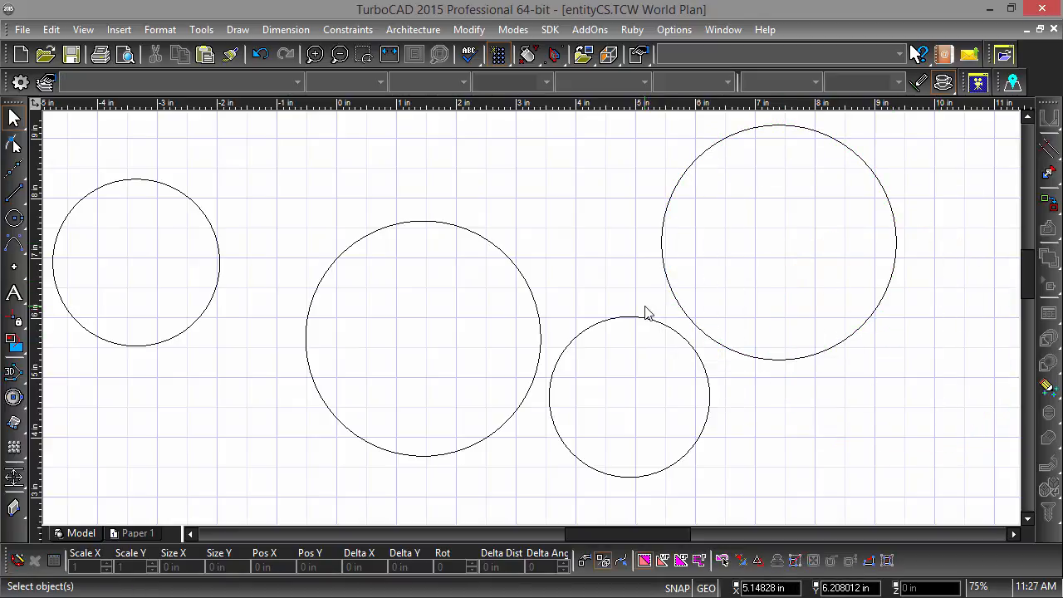
scroll(648, 313, up, 1)
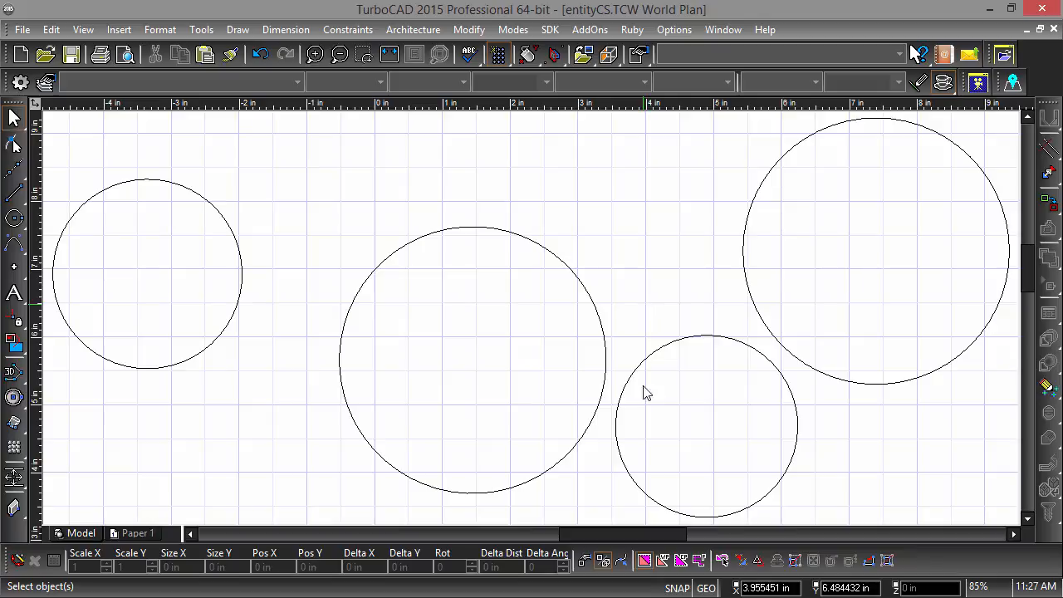
Step: Switch the selector to 3D mode, select the larger middle circle and review the Selector 3D coordinate system options
click(603, 560)
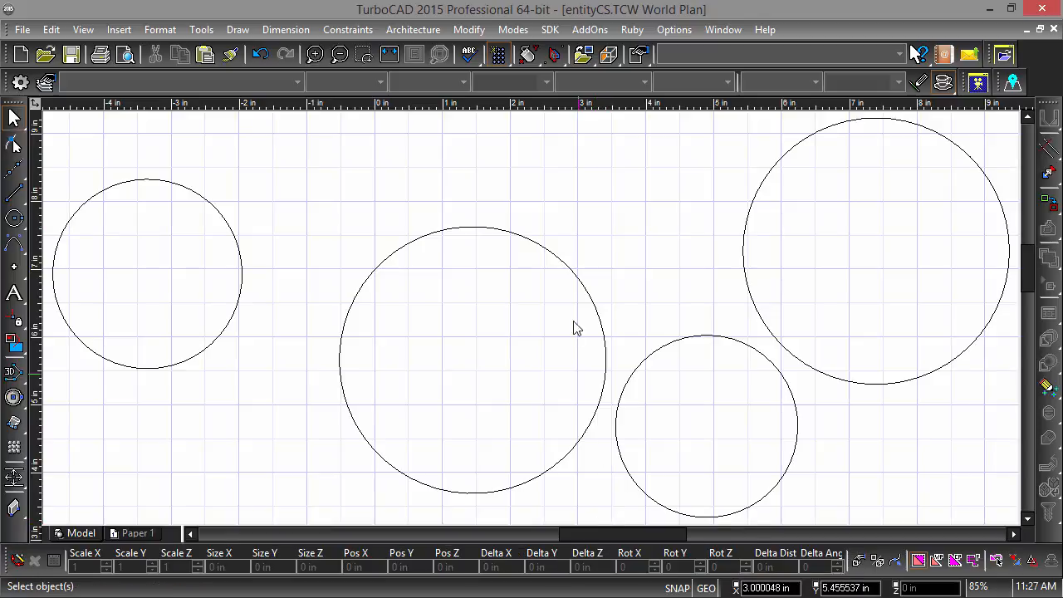
click(526, 246)
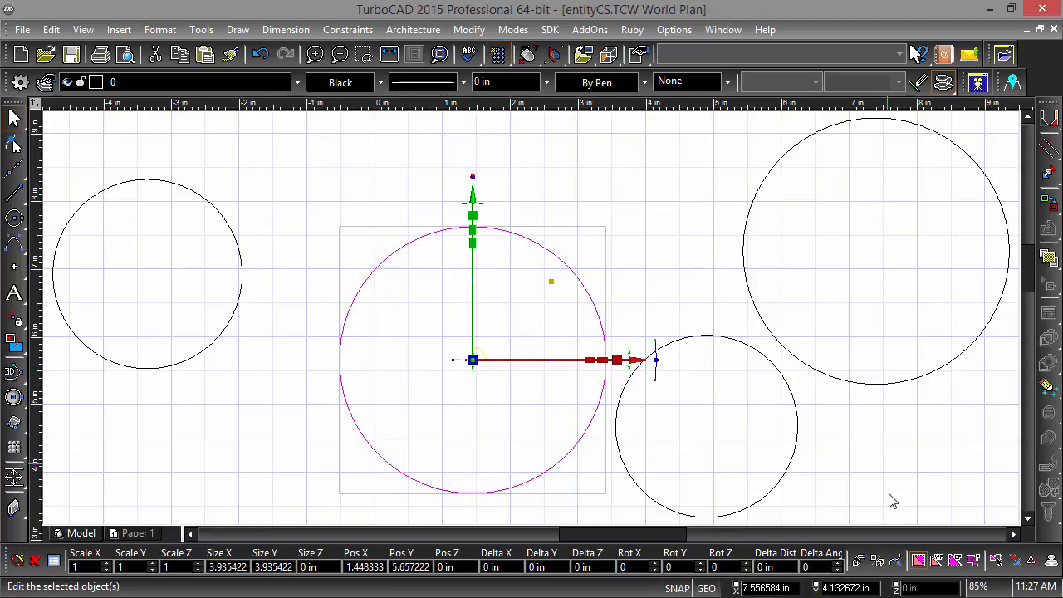
click(858, 562)
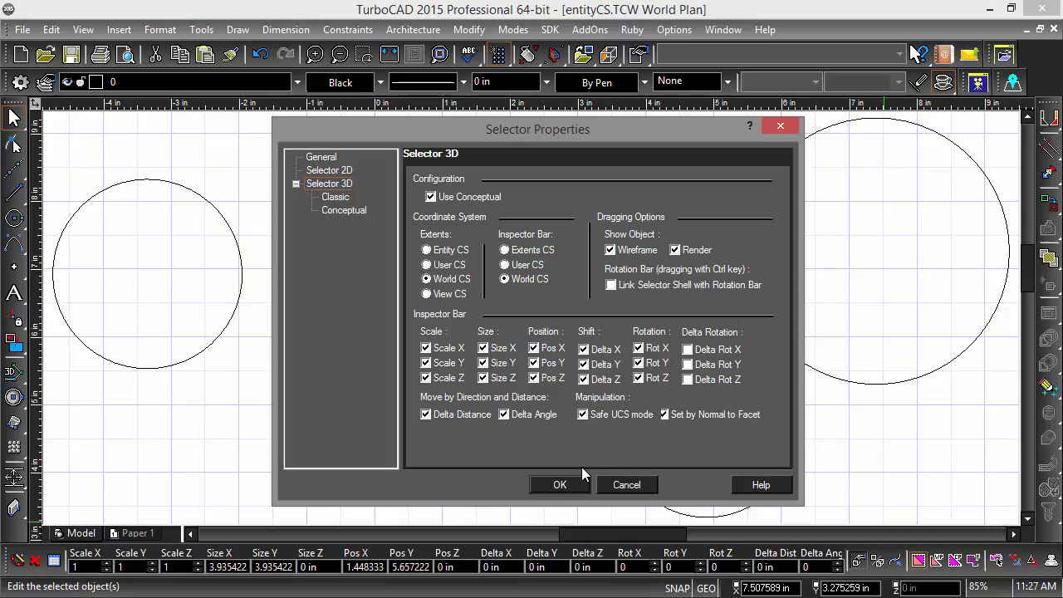
click(560, 485)
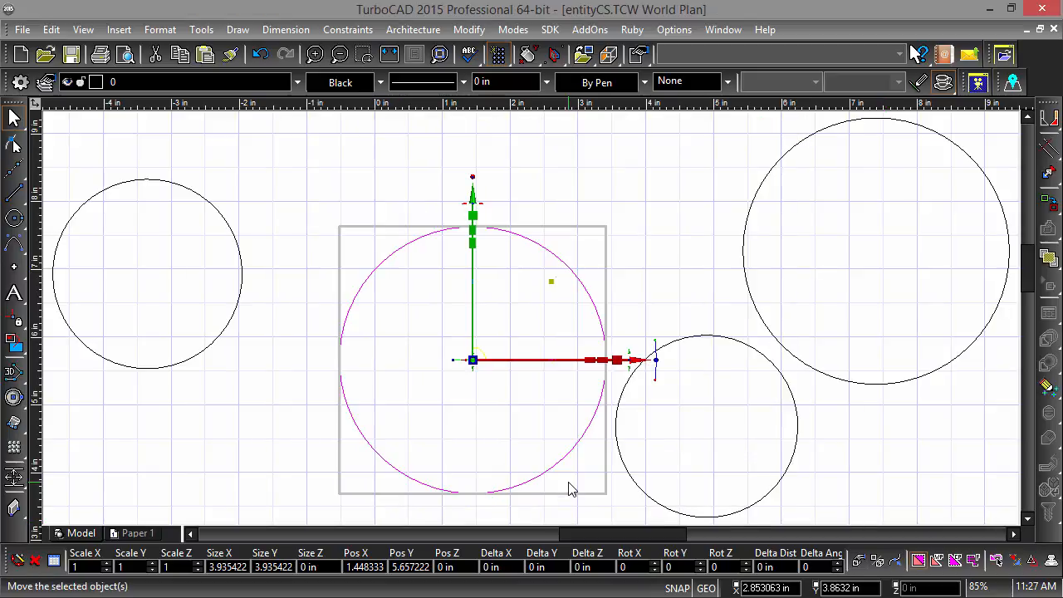
Step: Move the larger middle circle along its X axis to about X 0.05 in, and rotate it about Z to about 35.79°
click(547, 361)
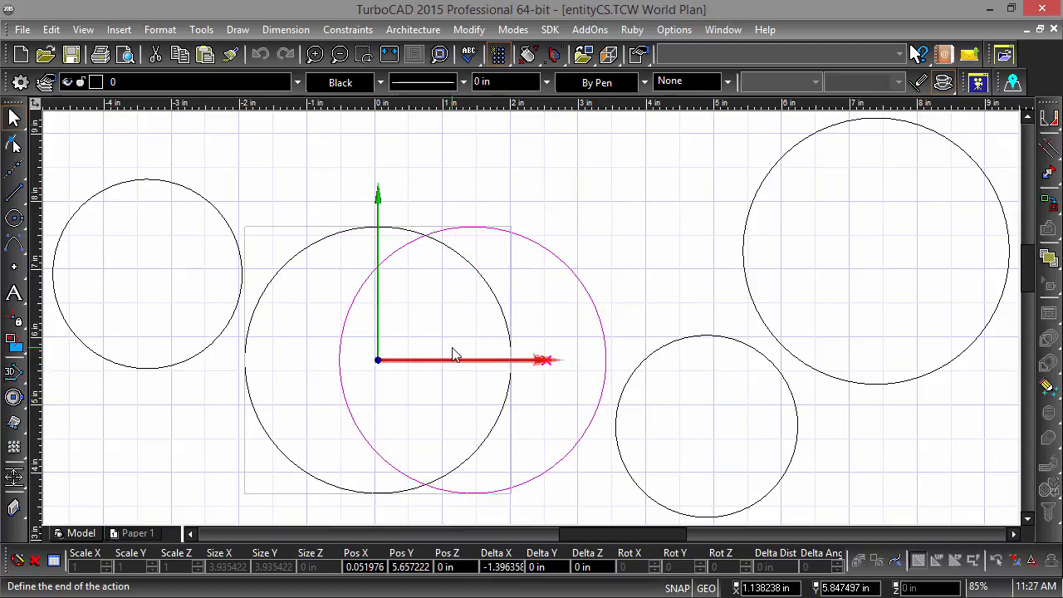
click(452, 348)
click(562, 363)
click(560, 230)
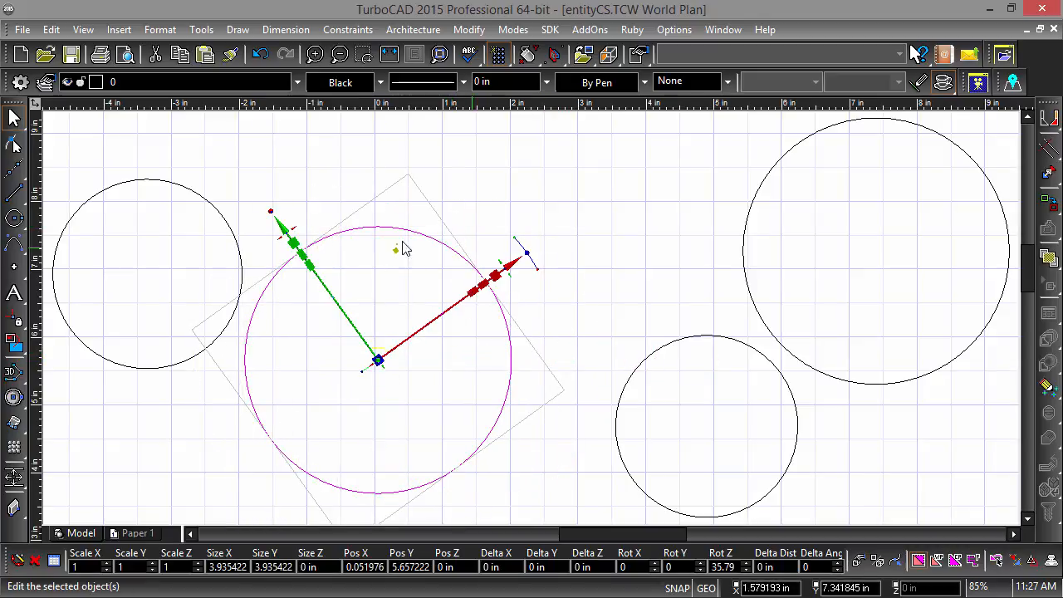
Step: Rotate the leftmost circle about Z to about 341.4° and move it to about X -0.35, Y 5.92 in
click(233, 231)
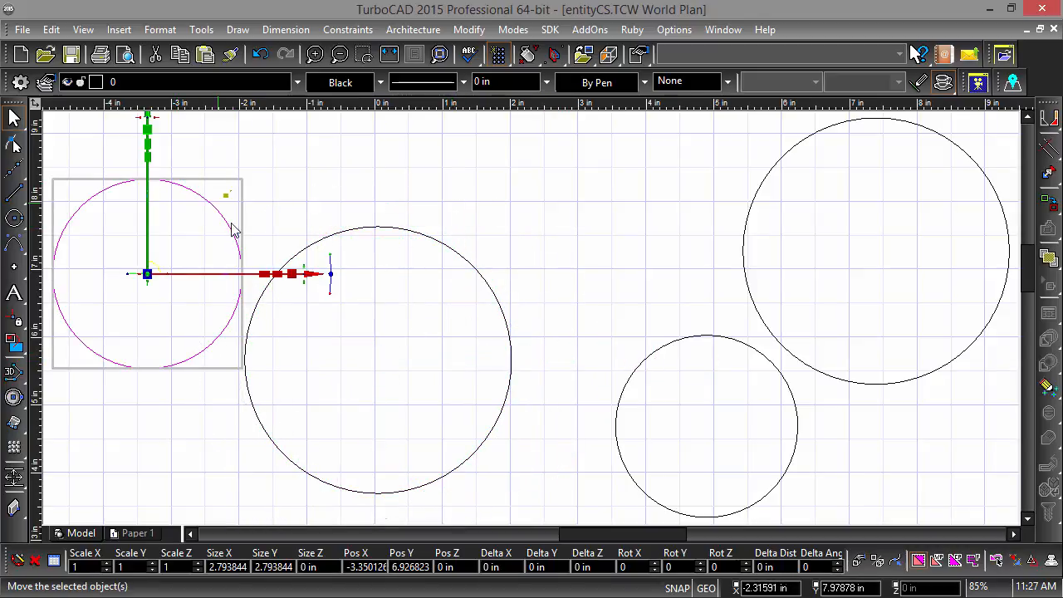
click(333, 281)
click(319, 337)
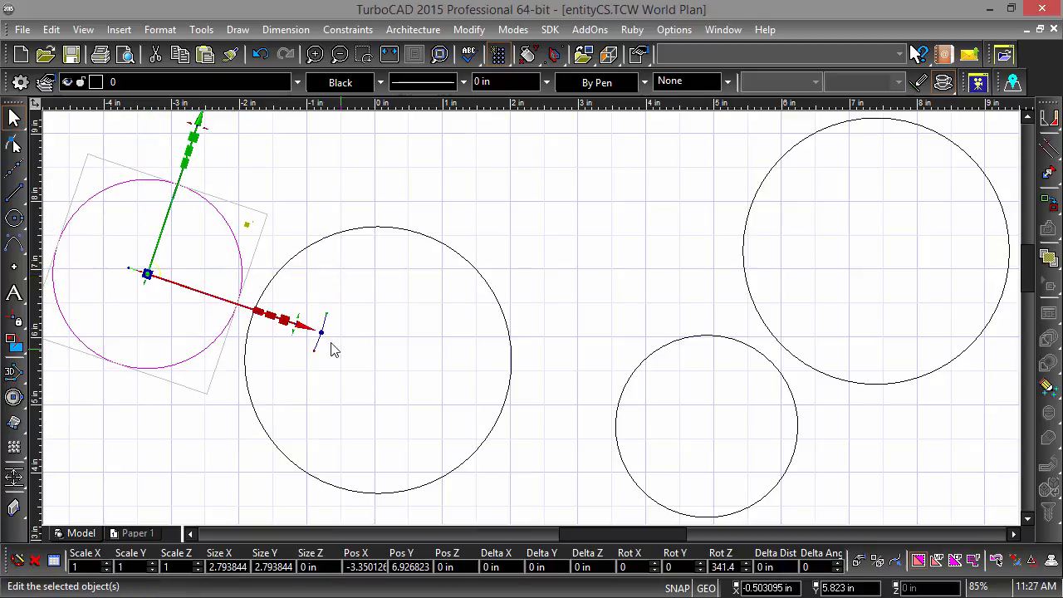
click(330, 338)
click(533, 407)
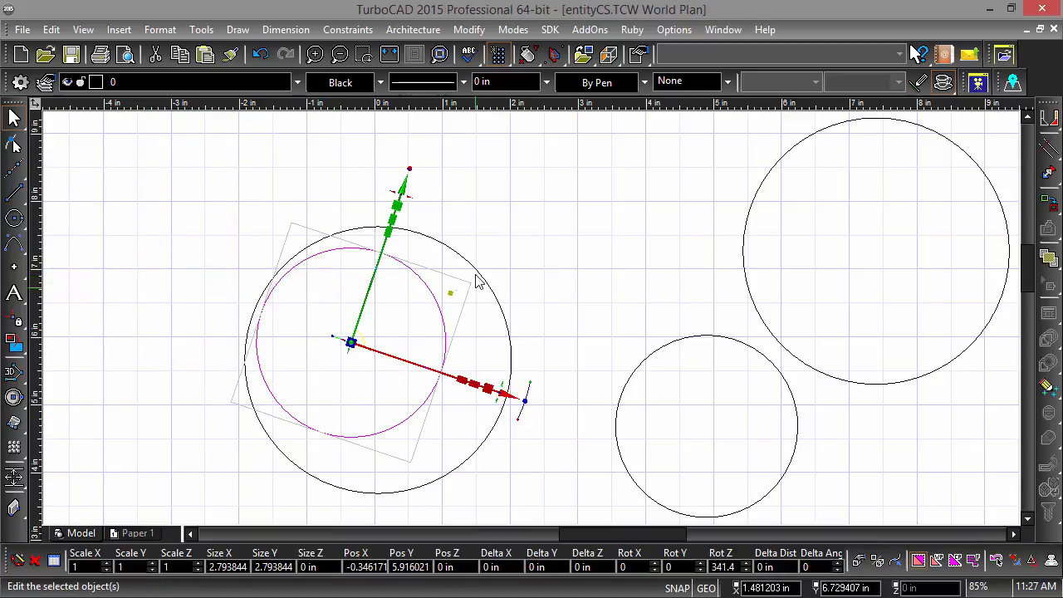
Step: Move the rotated smaller circle along its own Y axis to about Y 6.50 in, and stretch it to about 4.15 in along that axis
click(407, 204)
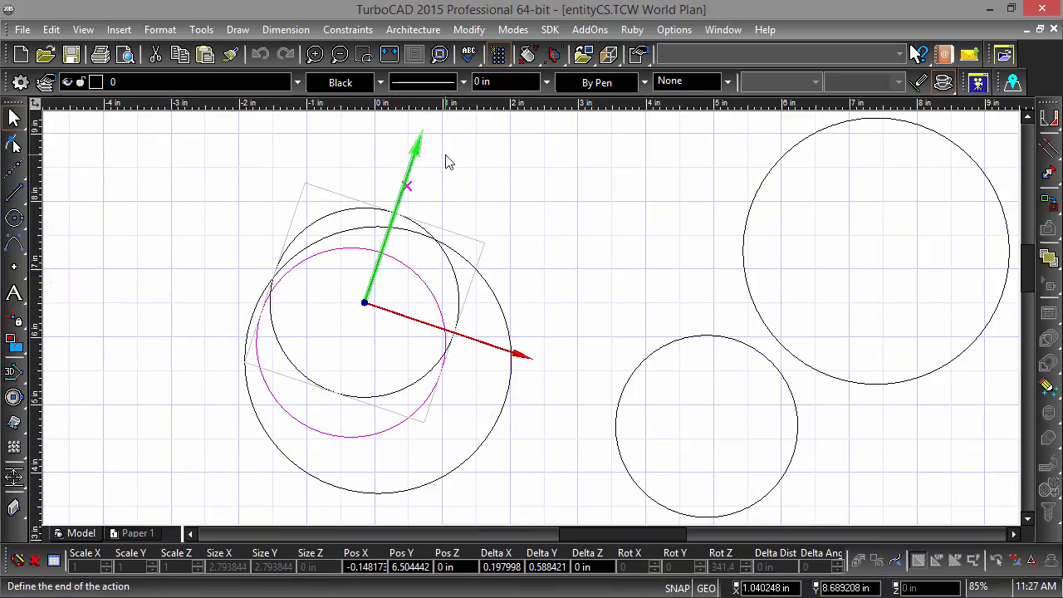
click(415, 170)
click(414, 179)
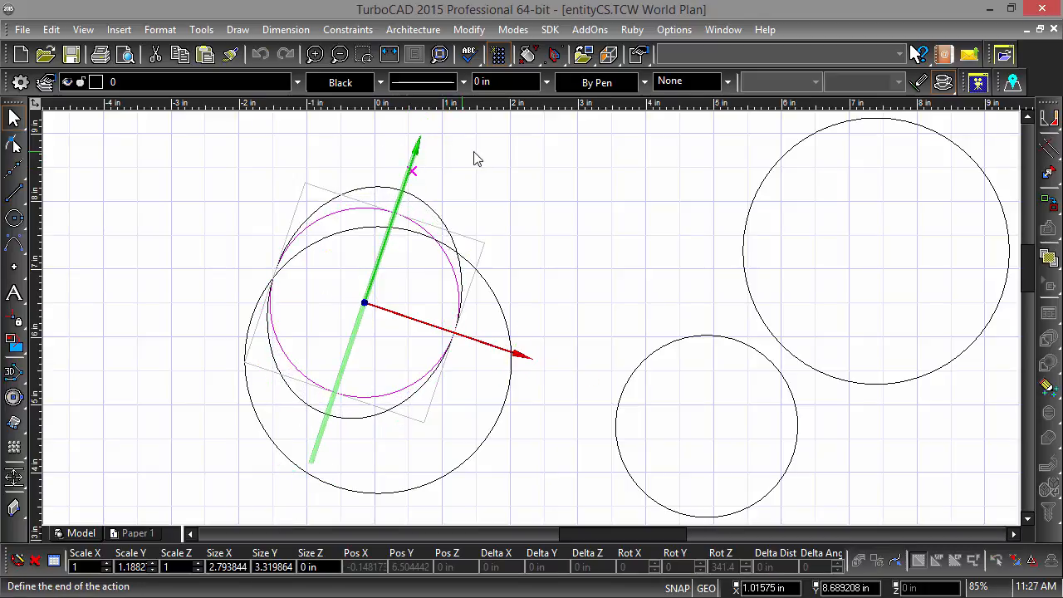
click(525, 145)
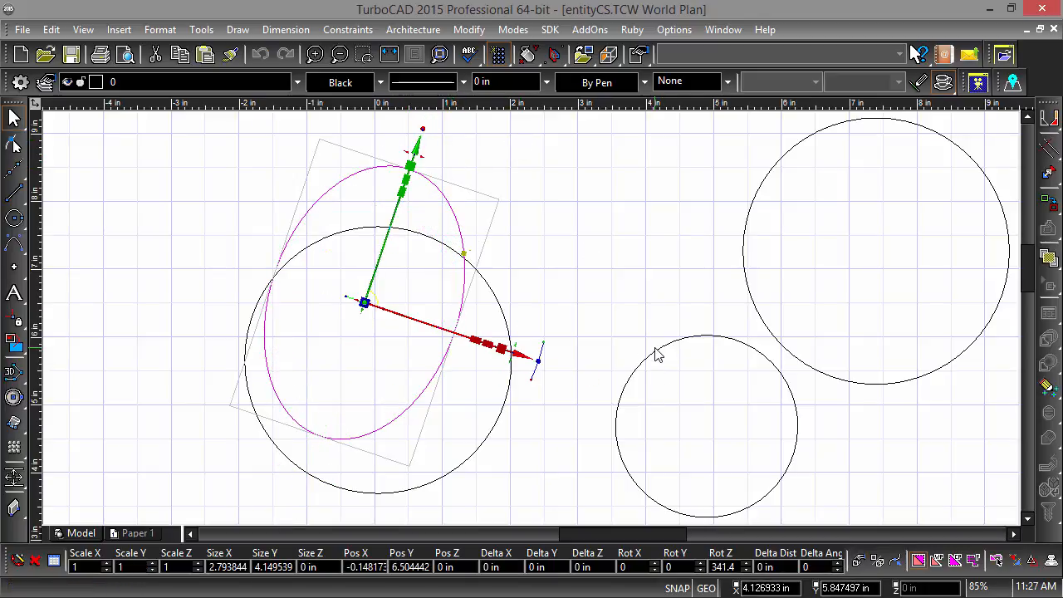
Step: Scale the small circle beside the rightmost one into an ellipse about 1.14 in high, rotate it to a nearly upright position, and deselect it
click(657, 357)
click(707, 309)
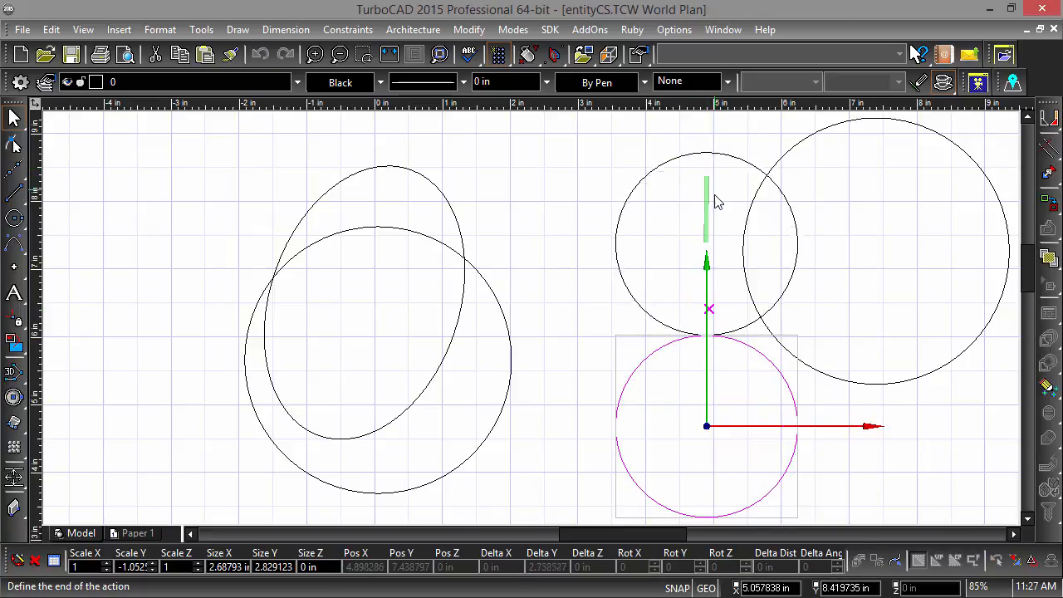
click(718, 220)
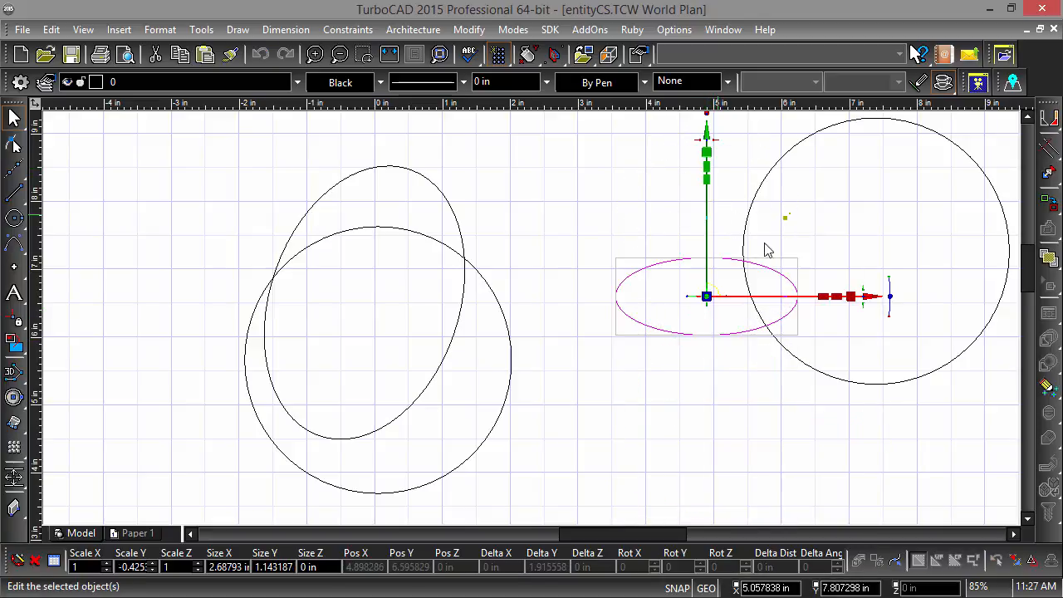
click(889, 299)
click(732, 450)
click(594, 378)
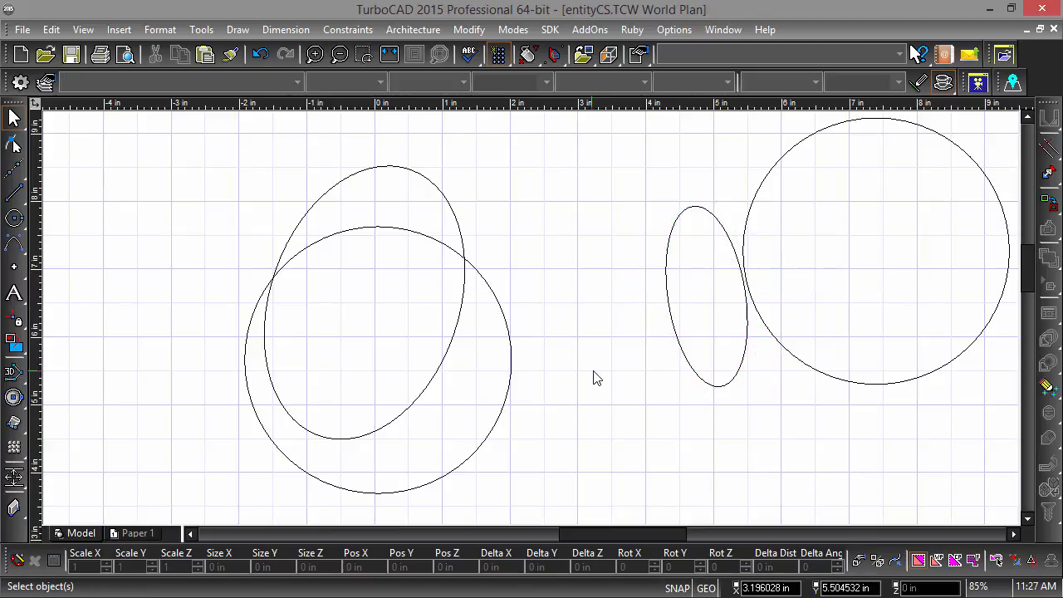
Step: Return the selector to 2D mode and select the narrow ellipse and the other objects in turn to check their orientation
scroll(612, 362, up, 1)
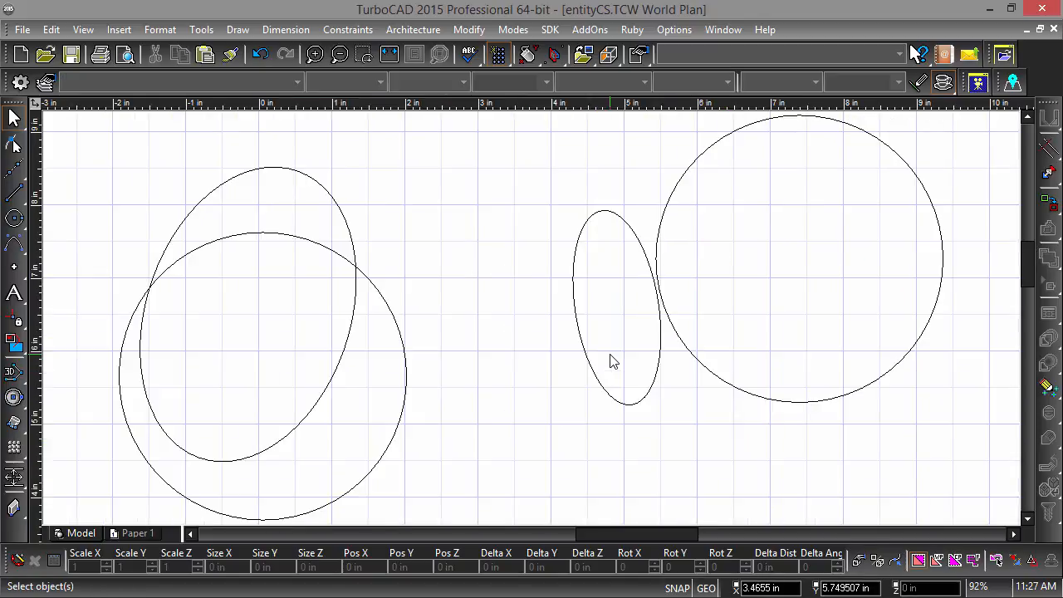
click(876, 561)
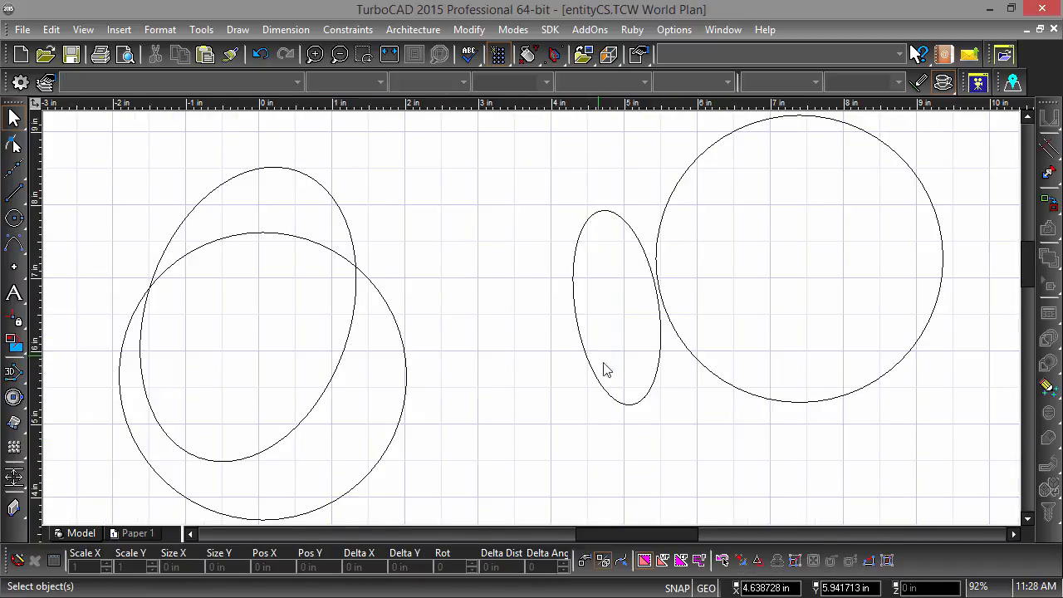
click(623, 399)
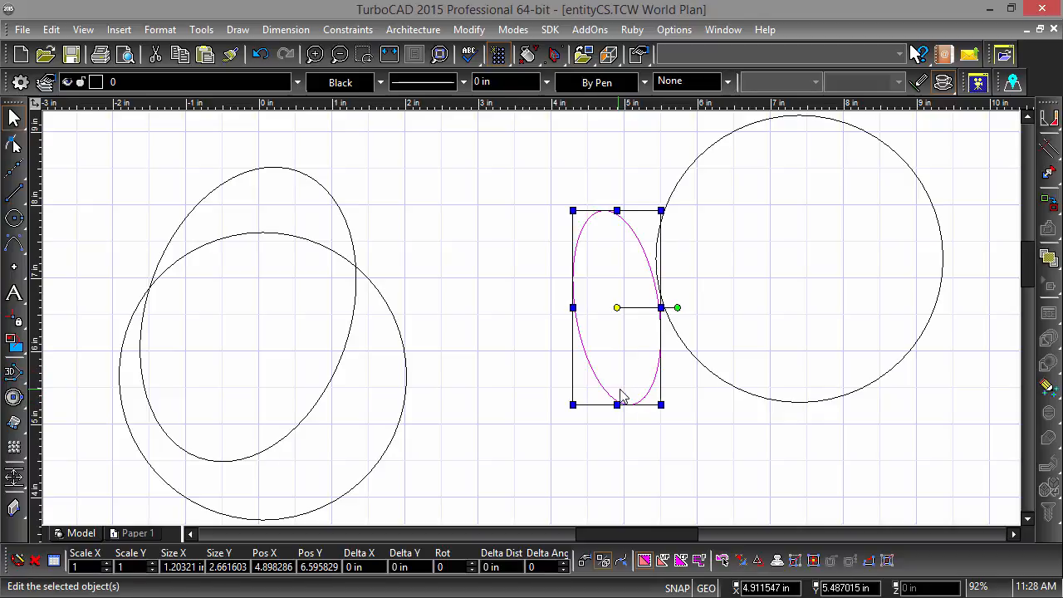
click(746, 402)
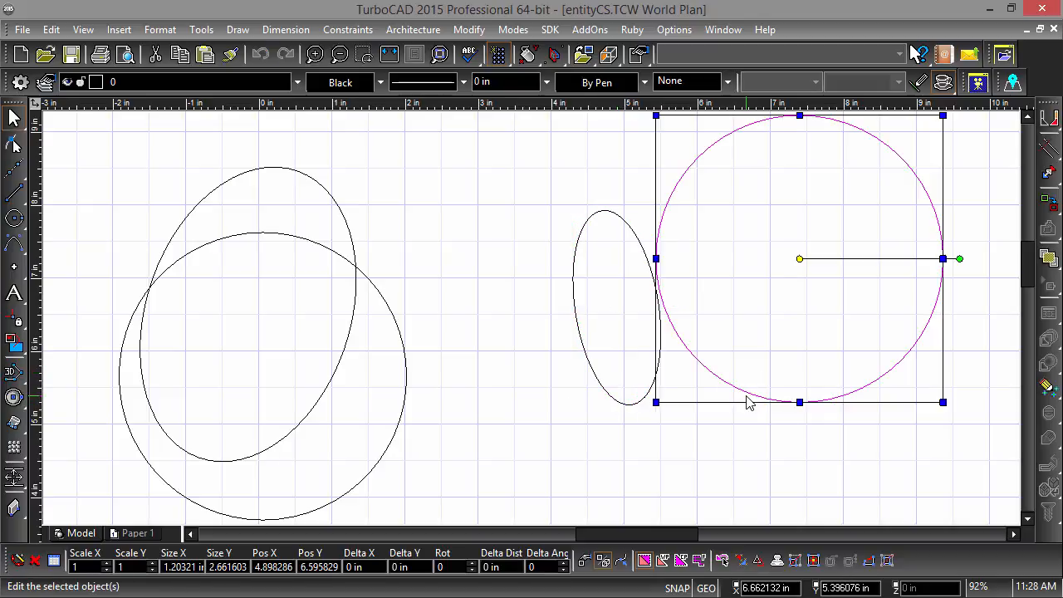
click(356, 301)
click(396, 330)
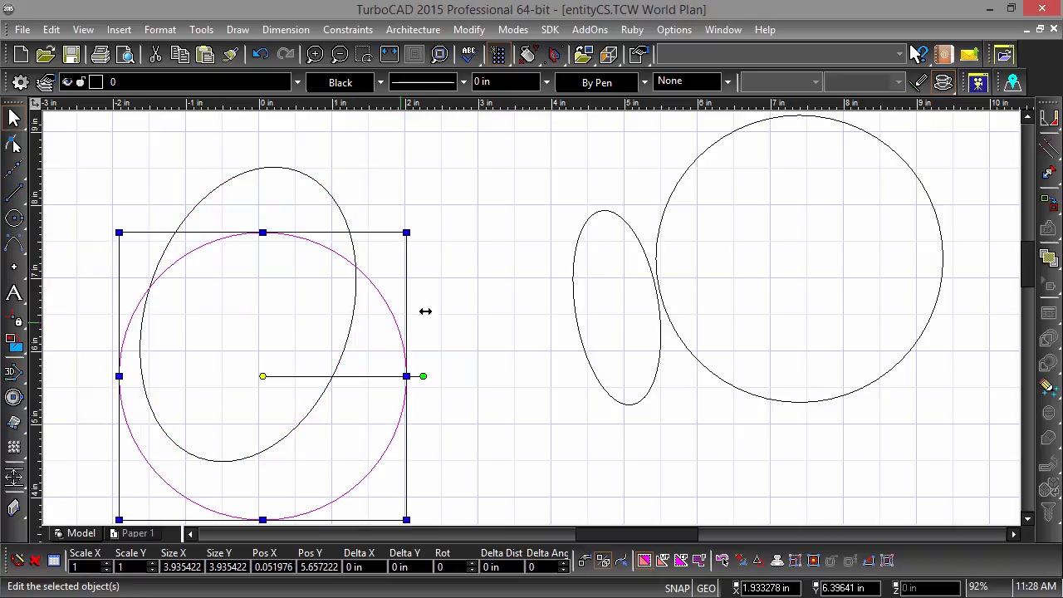
click(530, 226)
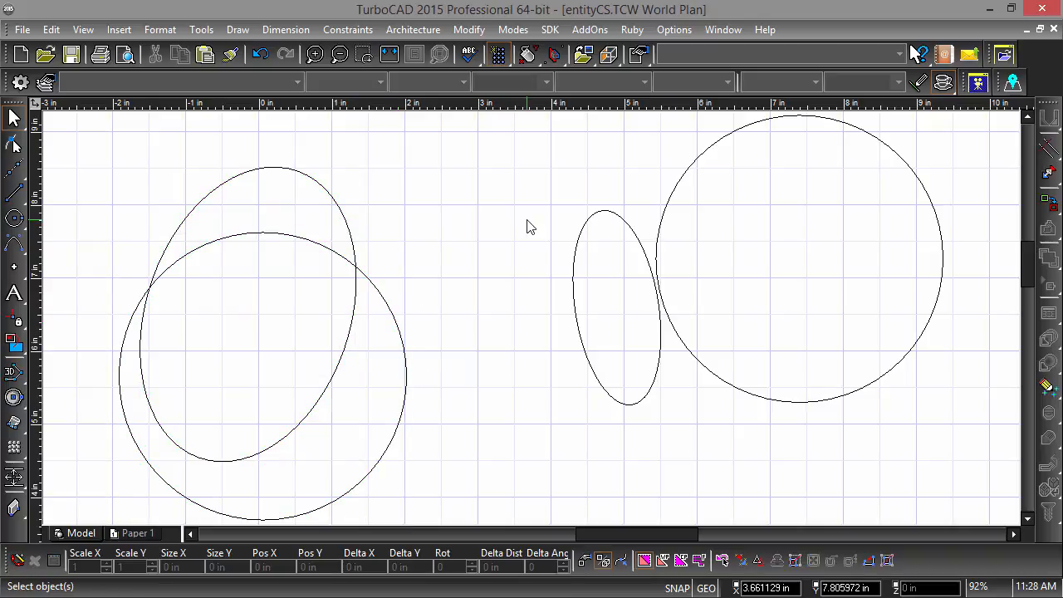